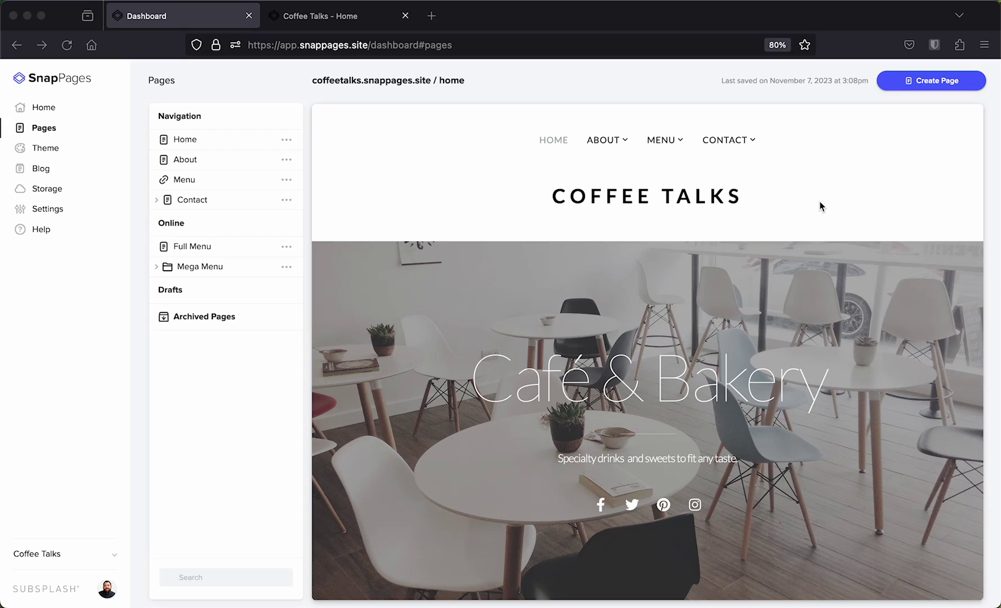
# Focus the browser window showing the Coffee Talks Pages dashboard.
pyautogui.click(805, 172)
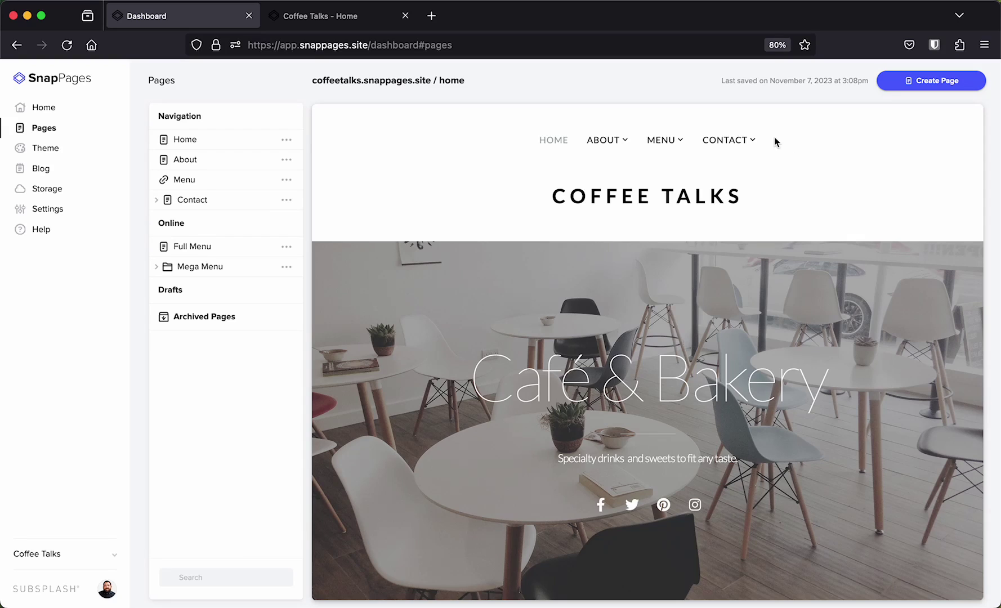
pyautogui.moveTo(756, 144)
# Create a regular Page titled 'Contact MM', replacing the default 'New Page' title.
pyautogui.click(911, 89)
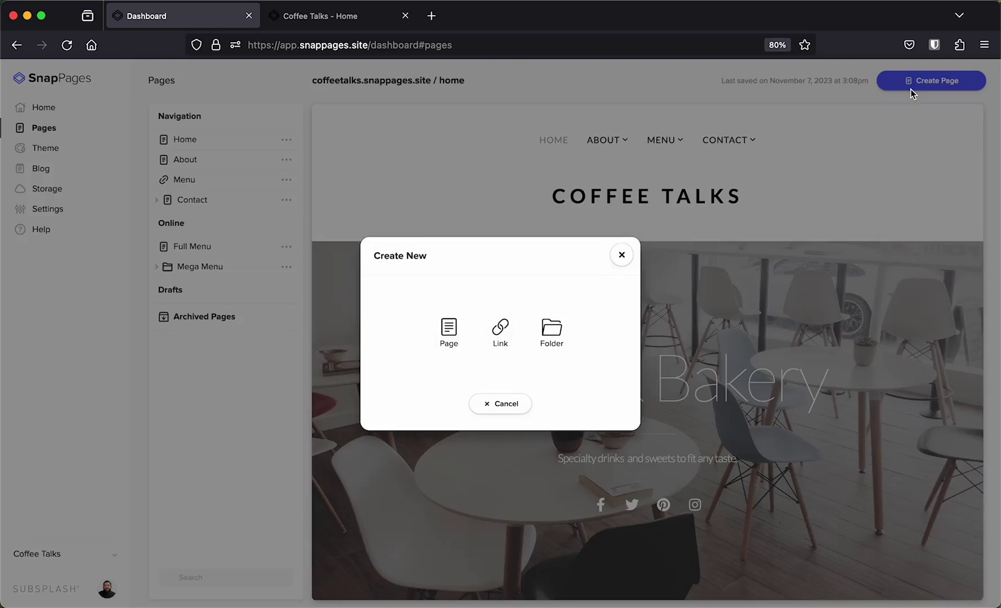
pyautogui.click(455, 339)
pyautogui.doubleClick(516, 336)
pyautogui.tripleClick(515, 337)
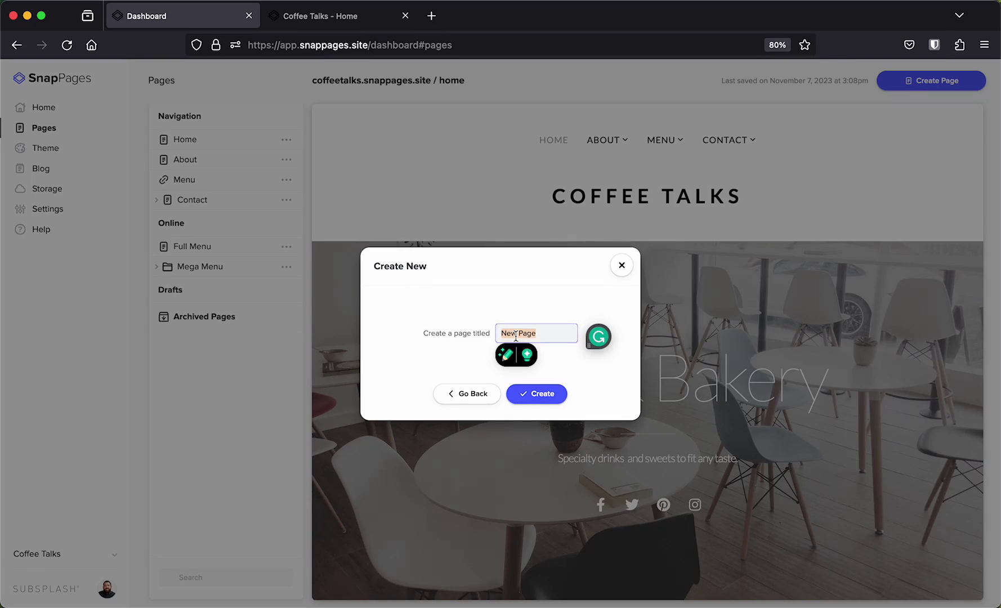
pyautogui.write('Contact MM')
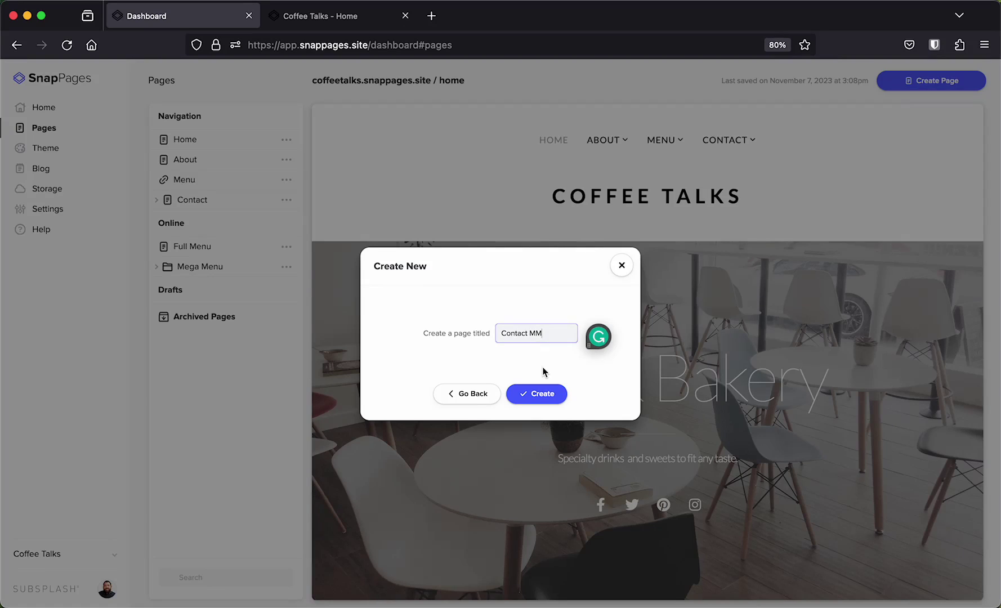
pyautogui.click(540, 396)
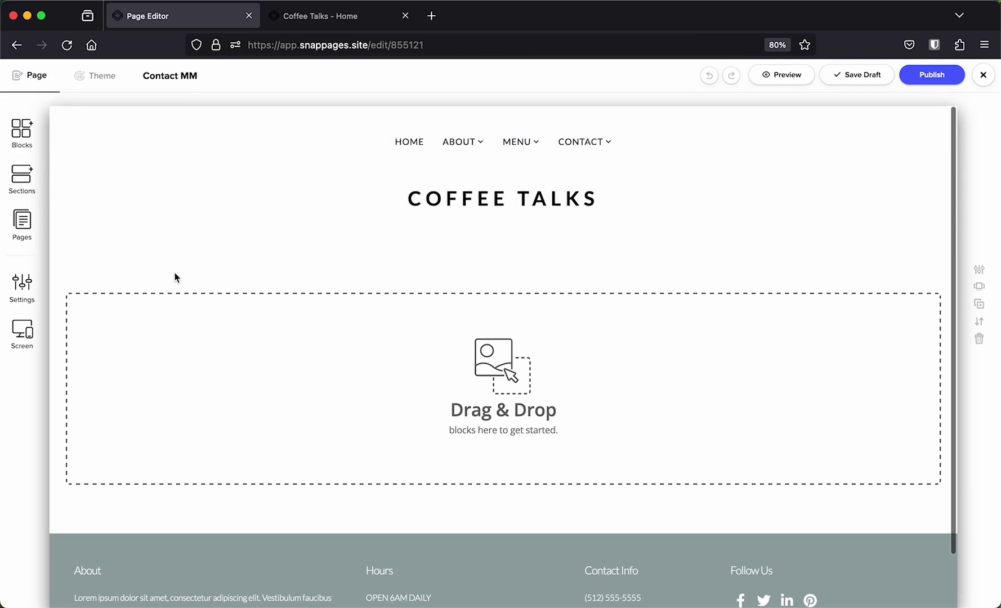
# Add the four-person team section from the Sections gallery to the page.
pyautogui.click(35, 186)
pyautogui.scroll(-4, 397, 452)
pyautogui.scroll(-10, 398, 451)
pyautogui.scroll(3, 399, 451)
pyautogui.scroll(3, 398, 450)
pyautogui.click(493, 368)
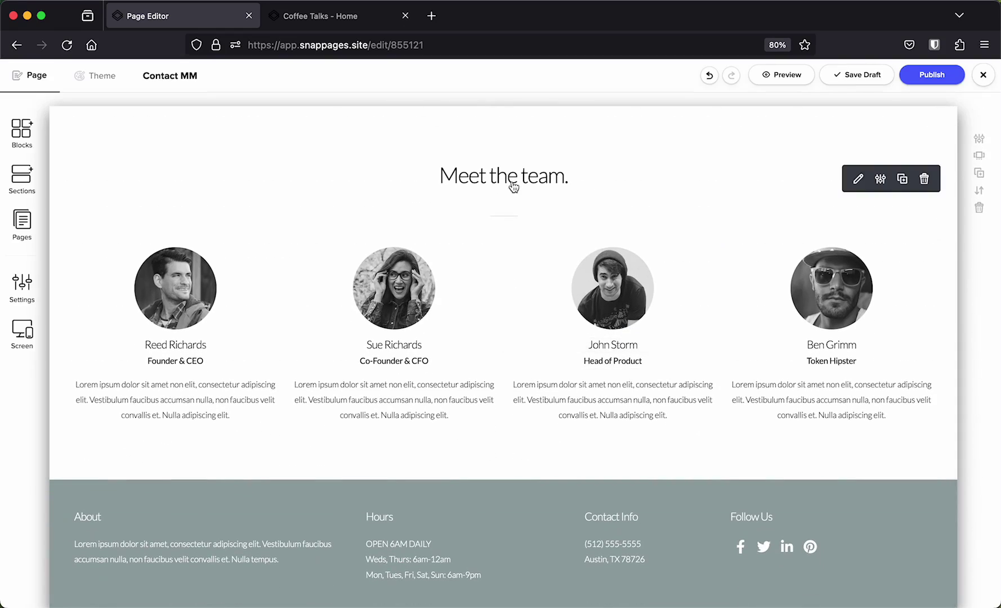
# Change the 'Meet the team.' heading to 'Need Help?'.
pyautogui.click(513, 180)
pyautogui.tripleClick(513, 179)
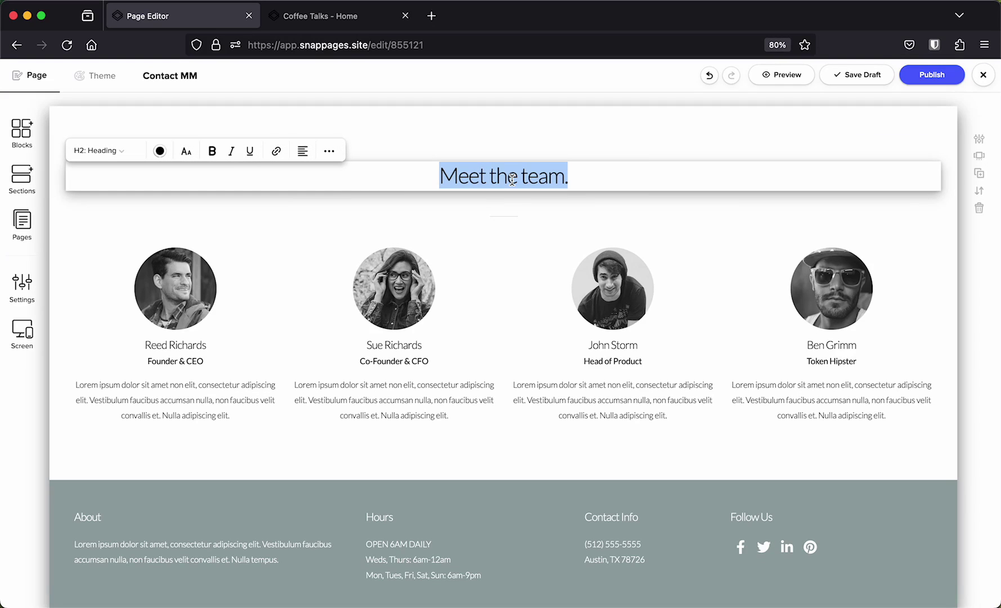
pyautogui.write('Need')
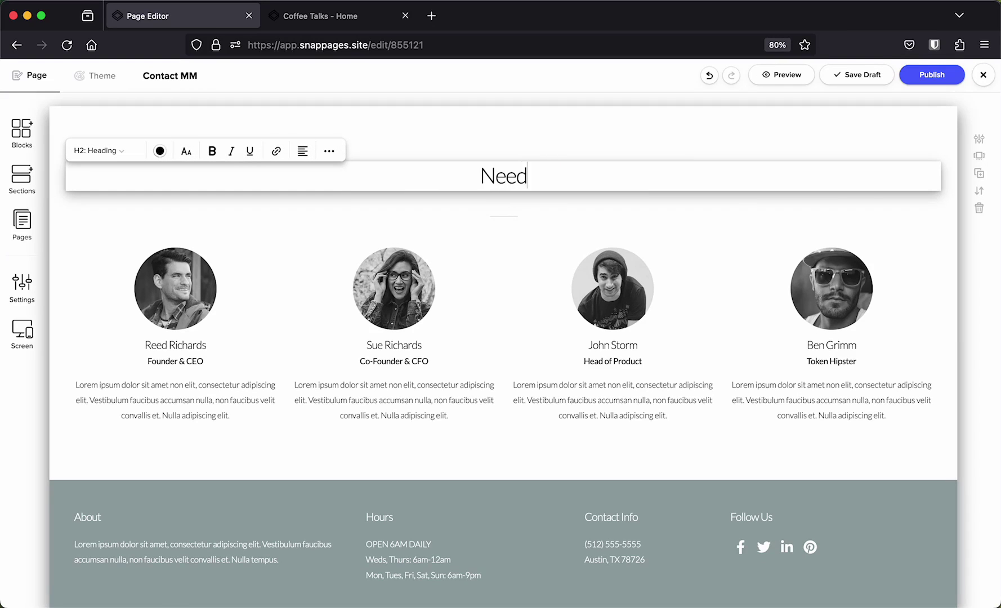
pyautogui.write(' He')
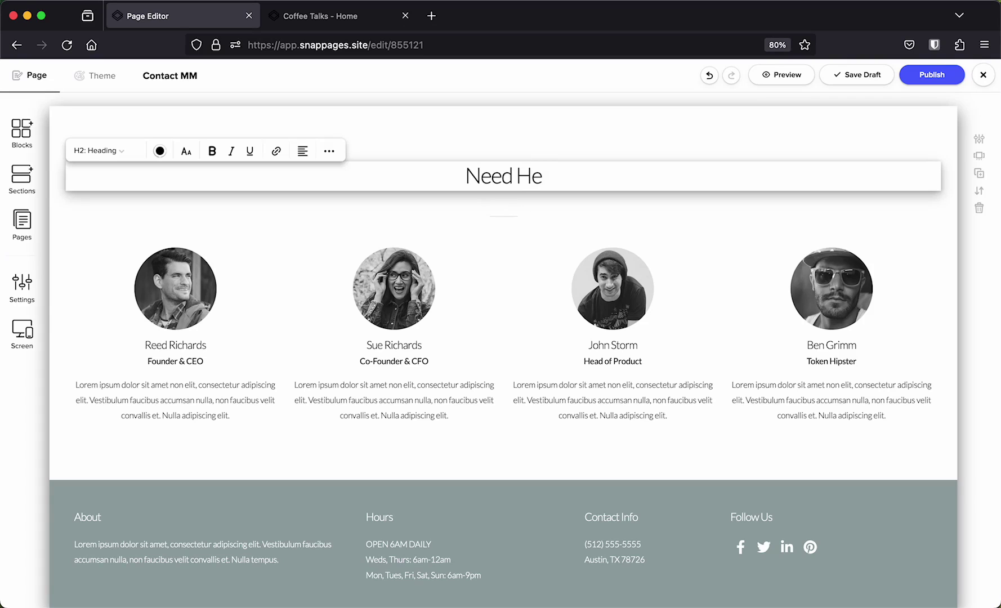
pyautogui.write('lp?')
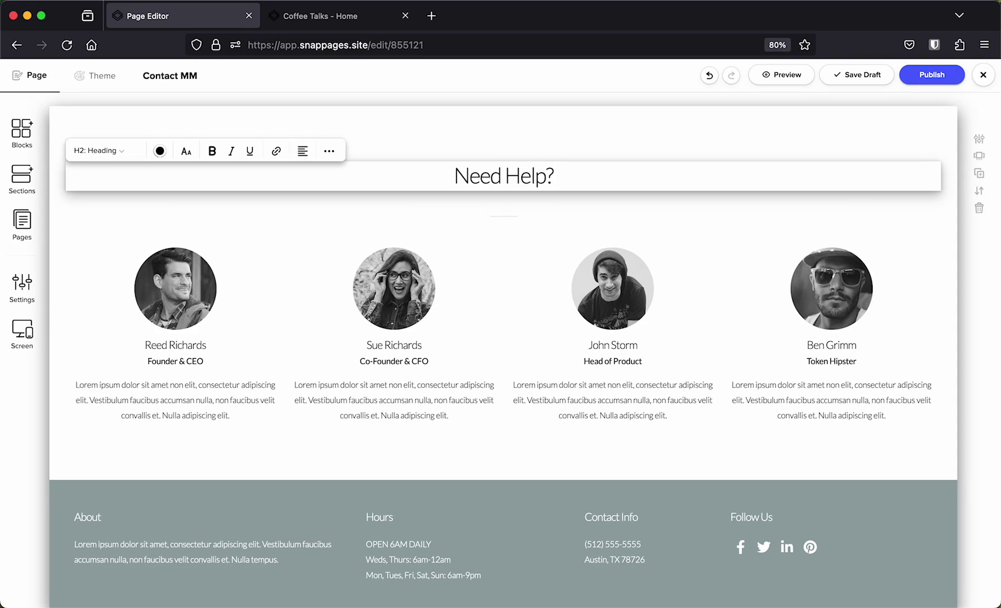
pyautogui.scroll(10, 449, 325)
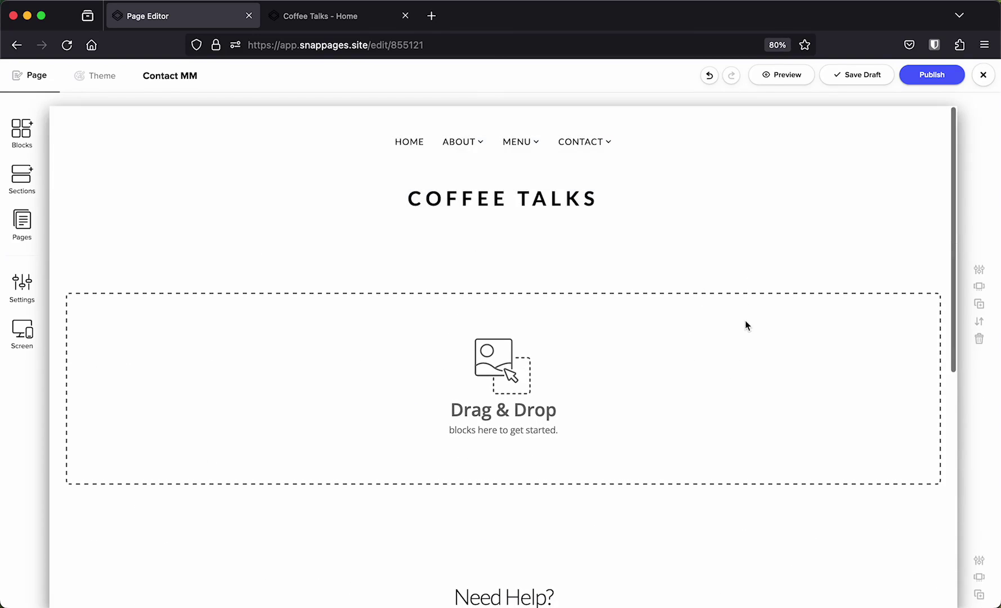
# Delete the empty Drag & Drop section and drag the divider line above 'Need Help?'.
pyautogui.click(979, 338)
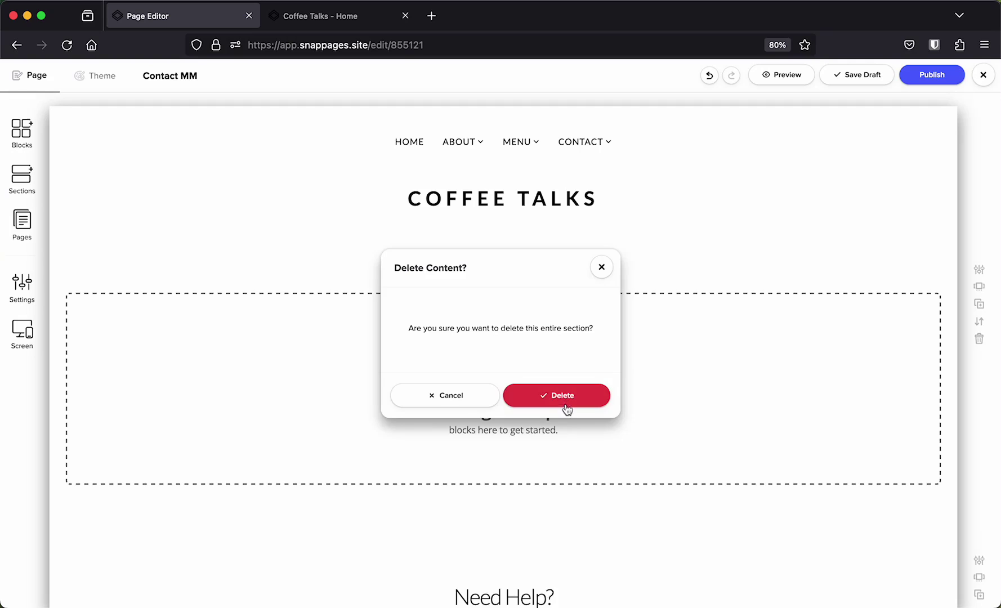
pyautogui.click(565, 396)
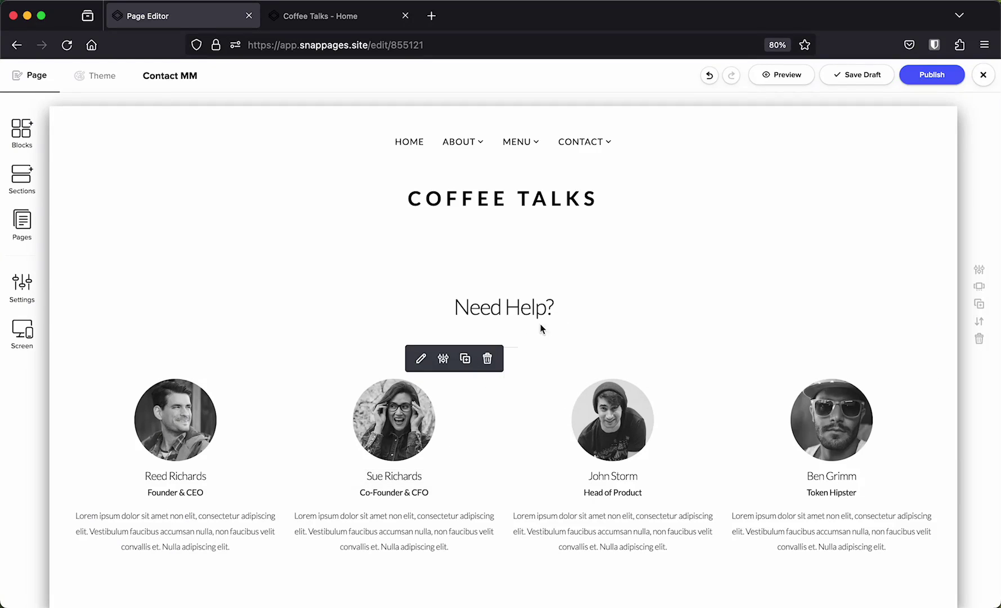
pyautogui.moveTo(535, 336); pyautogui.dragTo(525, 289)
pyautogui.scroll(-2, 541, 302)
pyautogui.scroll(-2, 542, 304)
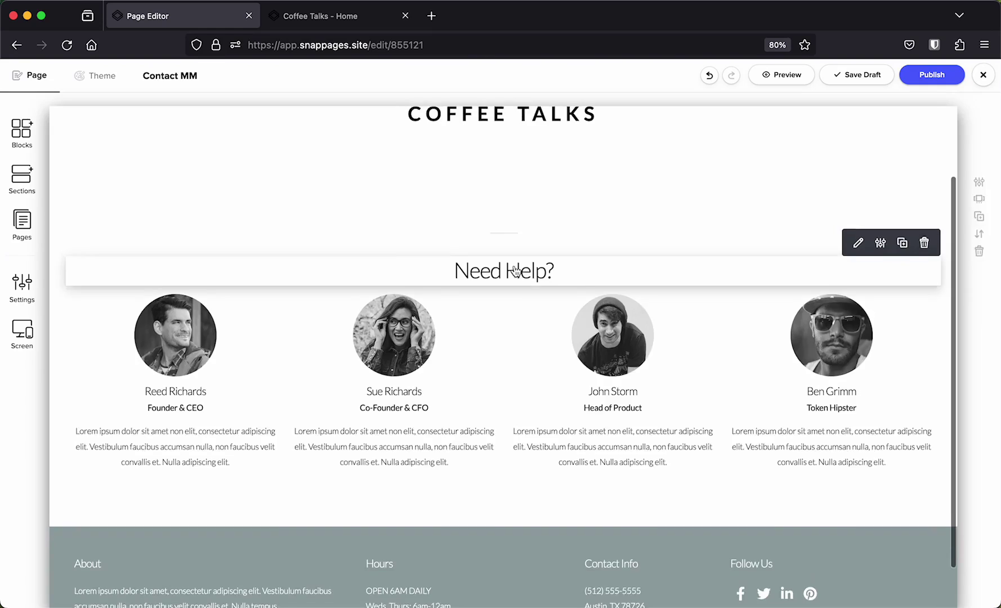
pyautogui.scroll(4, 563, 248)
pyautogui.scroll(-4, 574, 337)
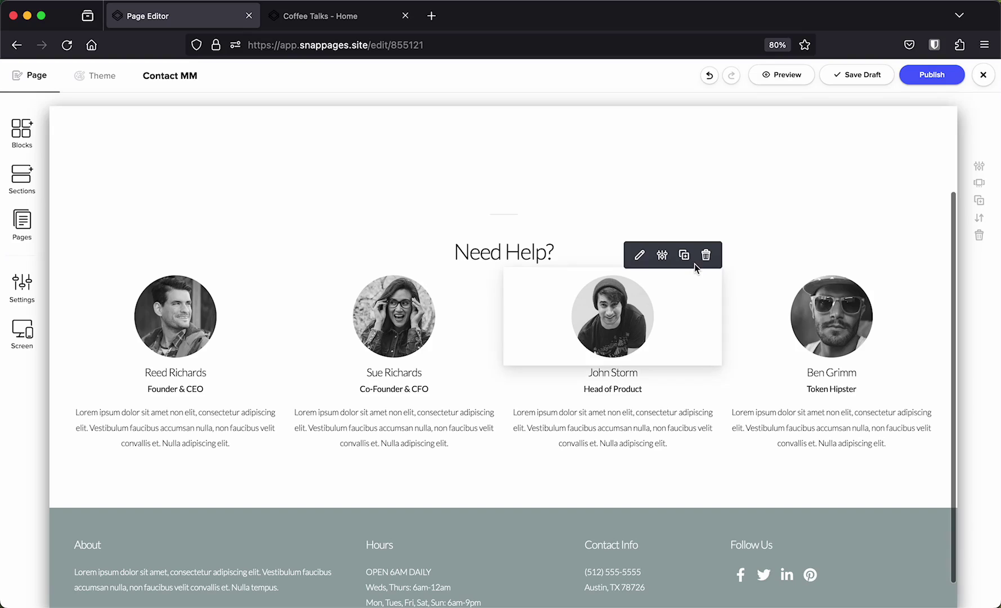
# Delete the Head of Product member's photo and description blocks.
pyautogui.click(706, 255)
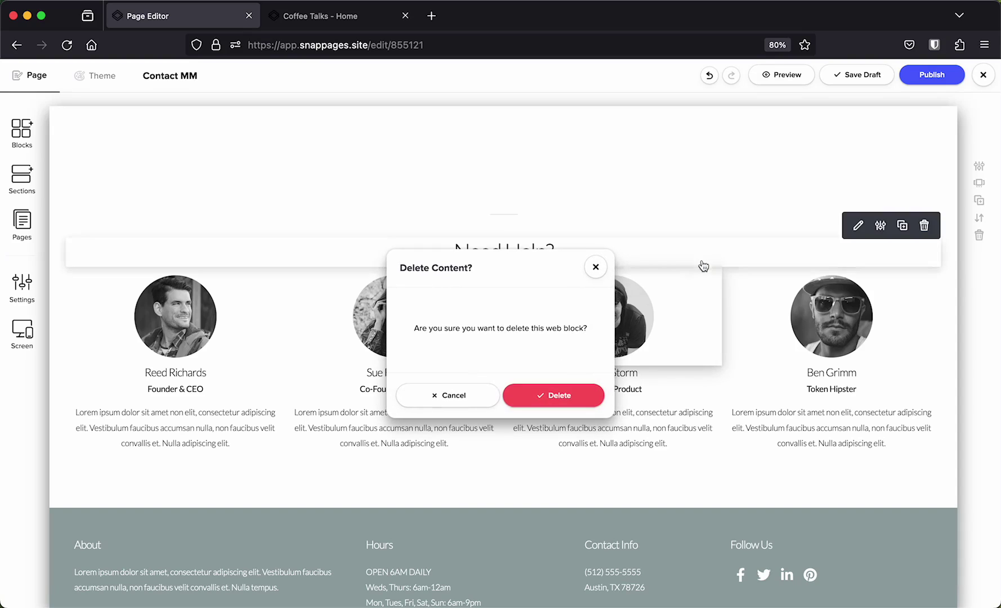
pyautogui.click(575, 405)
pyautogui.moveTo(604, 334)
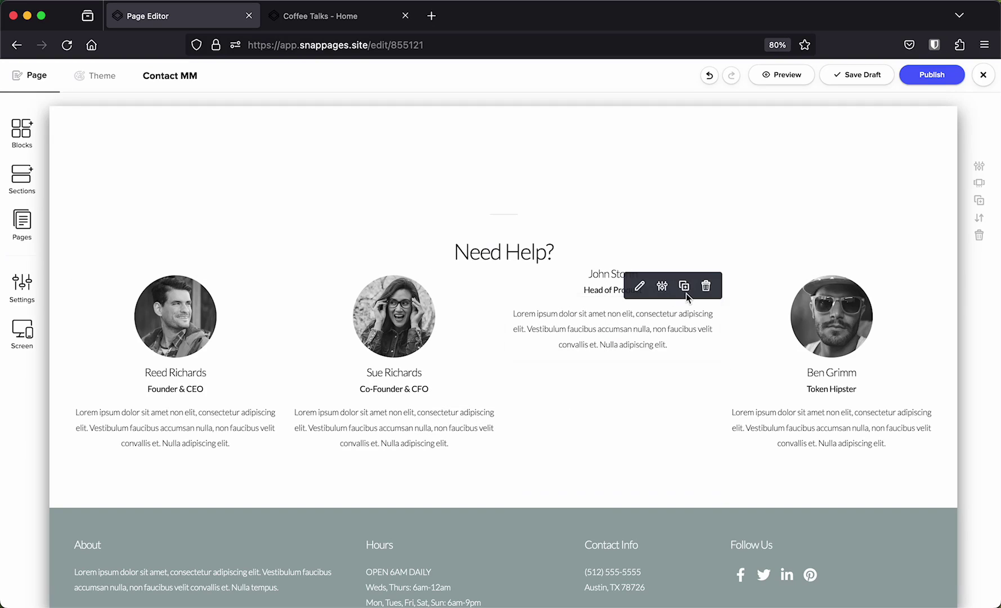
pyautogui.click(707, 286)
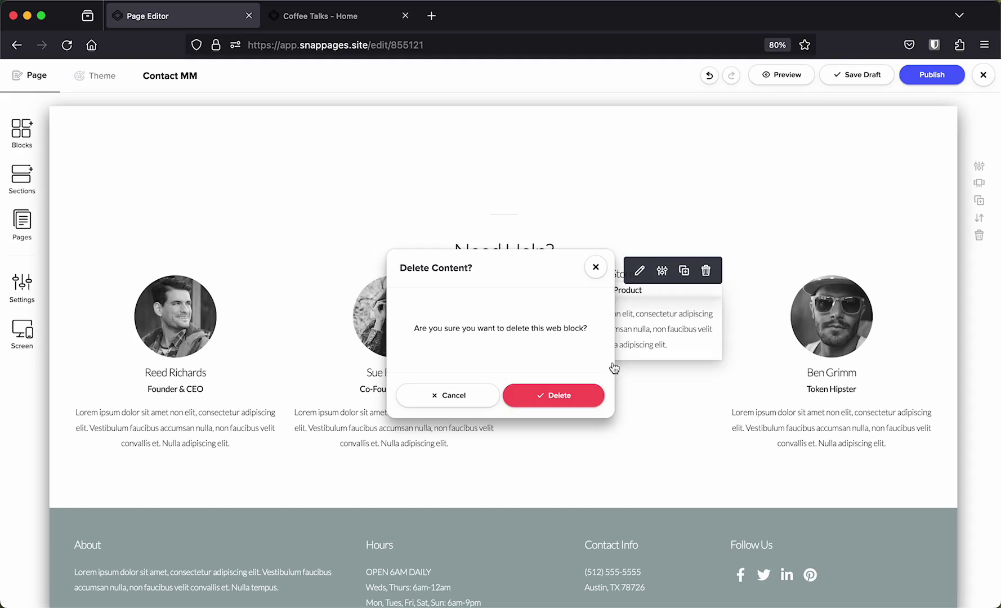
pyautogui.click(591, 393)
pyautogui.moveTo(638, 298)
# Delete that member's Head of Product title and leftover name block.
pyautogui.click(706, 273)
pyautogui.click(569, 396)
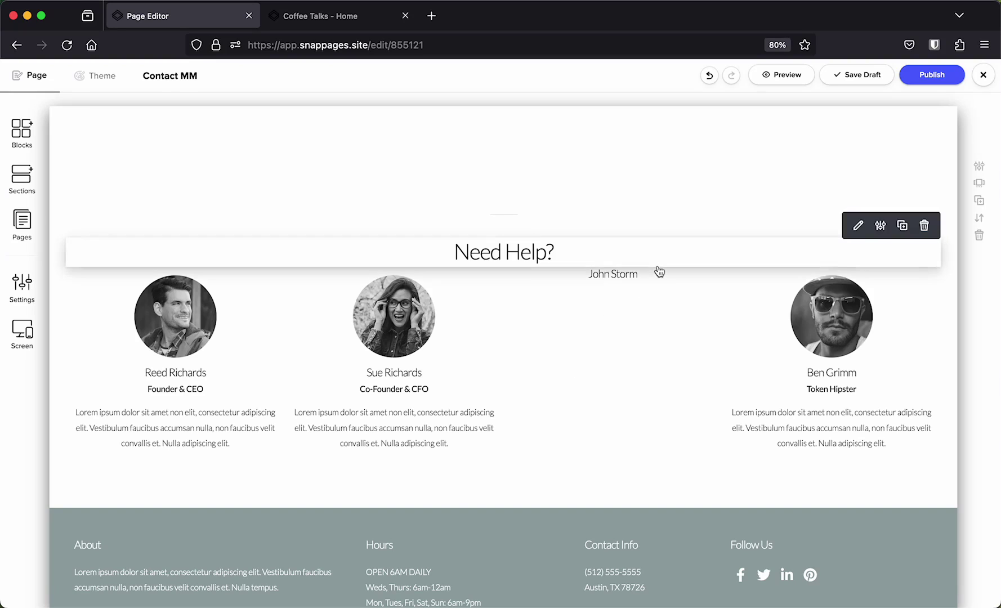
pyautogui.moveTo(658, 268)
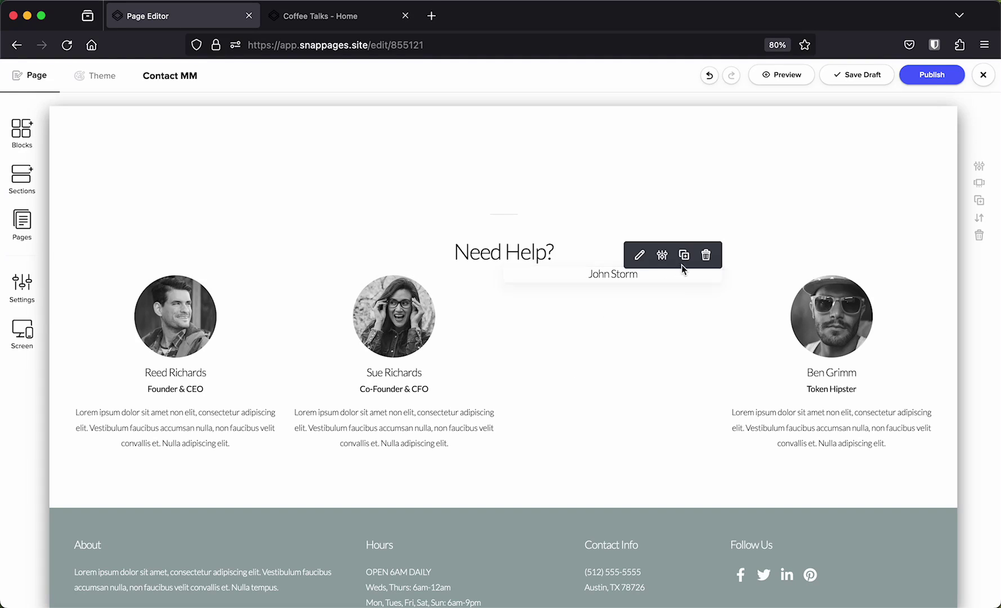
pyautogui.moveTo(697, 257)
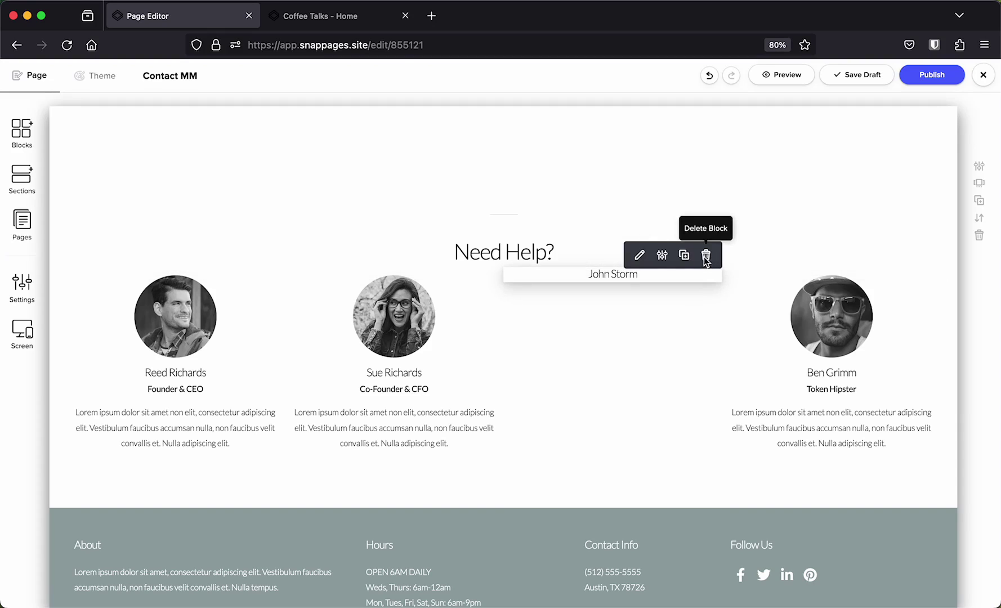
pyautogui.click(706, 261)
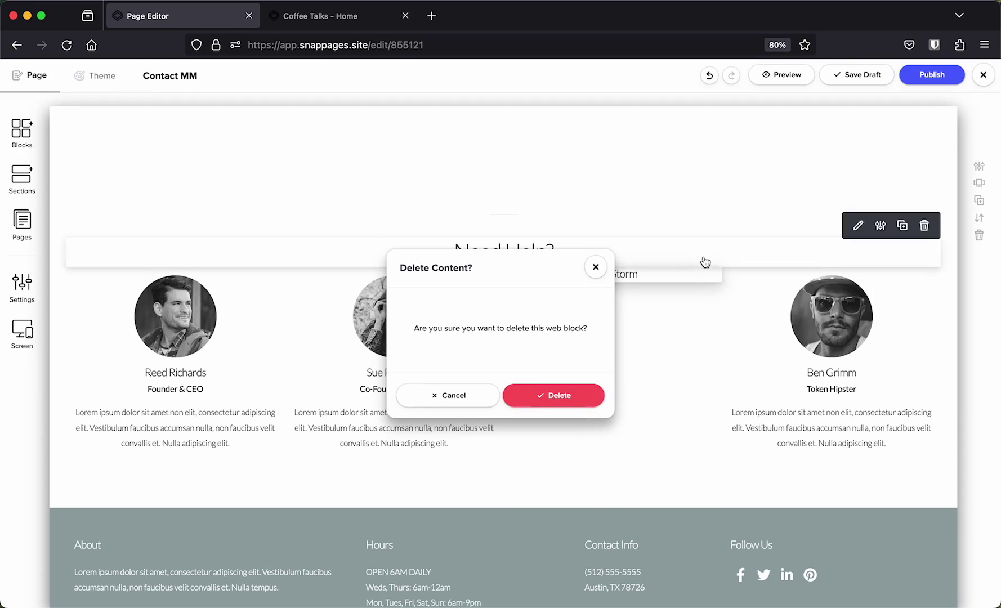
pyautogui.click(541, 396)
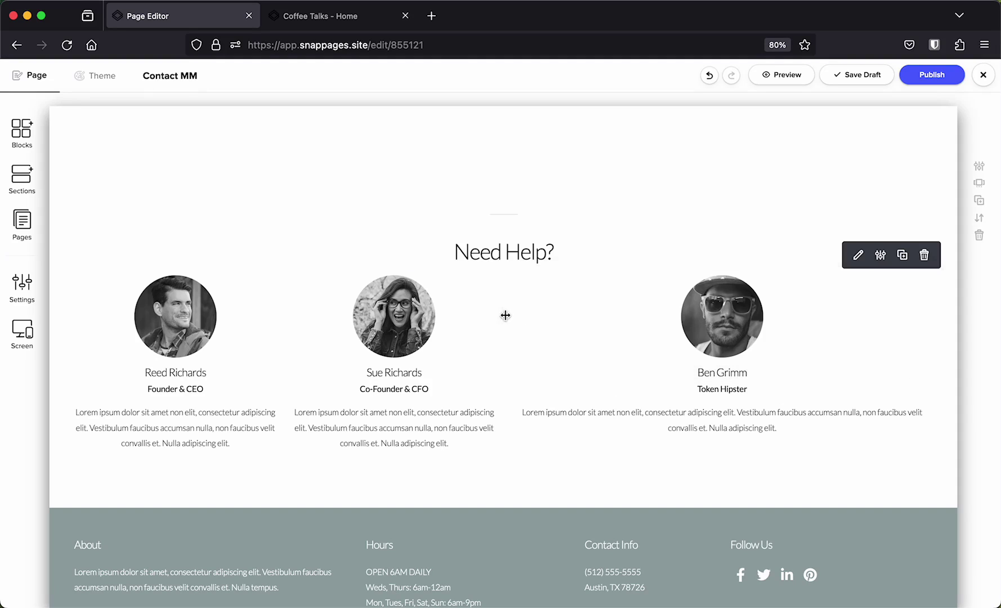
# Drag the column dividers to equalize the three team columns, then publish Contact MM.
pyautogui.moveTo(508, 313); pyautogui.dragTo(642, 338)
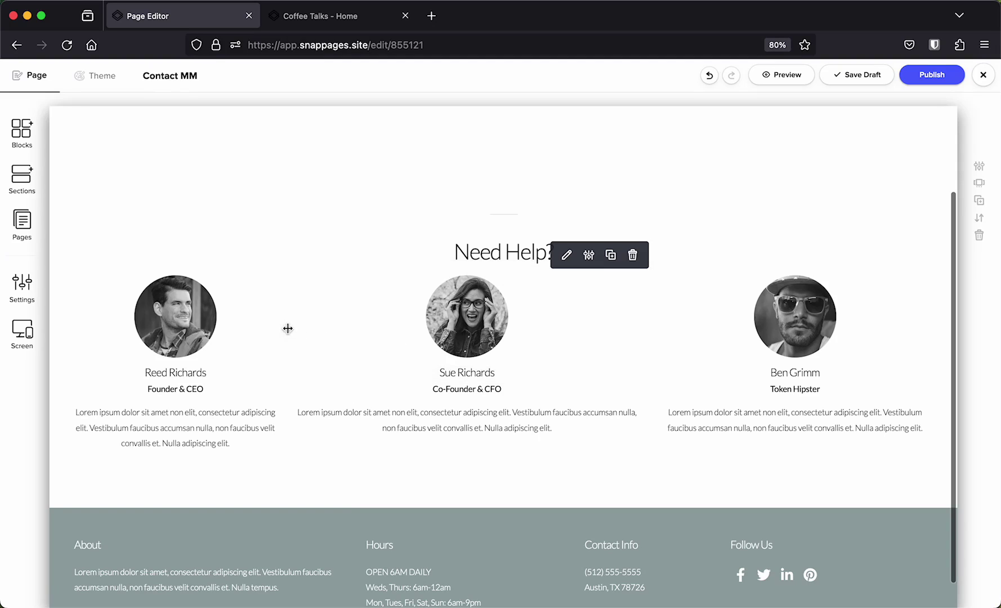
pyautogui.moveTo(286, 328); pyautogui.dragTo(358, 342)
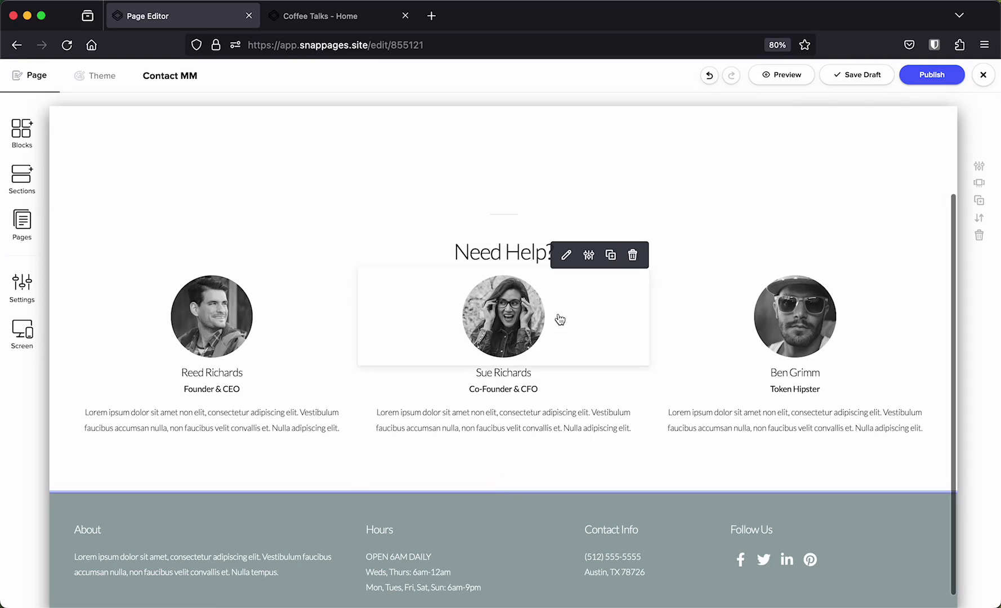
pyautogui.scroll(-1, 551, 351)
pyautogui.scroll(4, 554, 350)
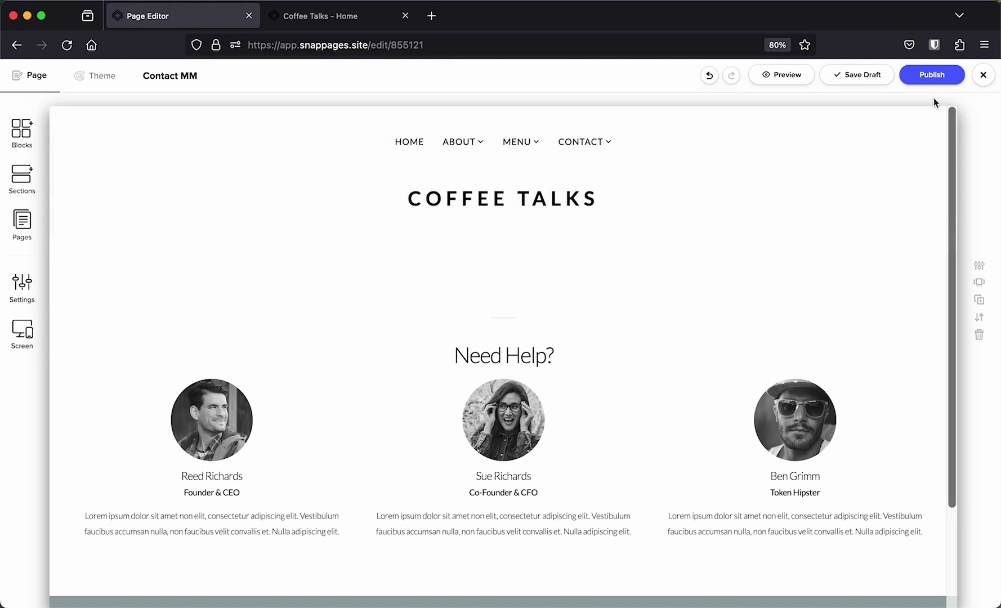
pyautogui.click(931, 75)
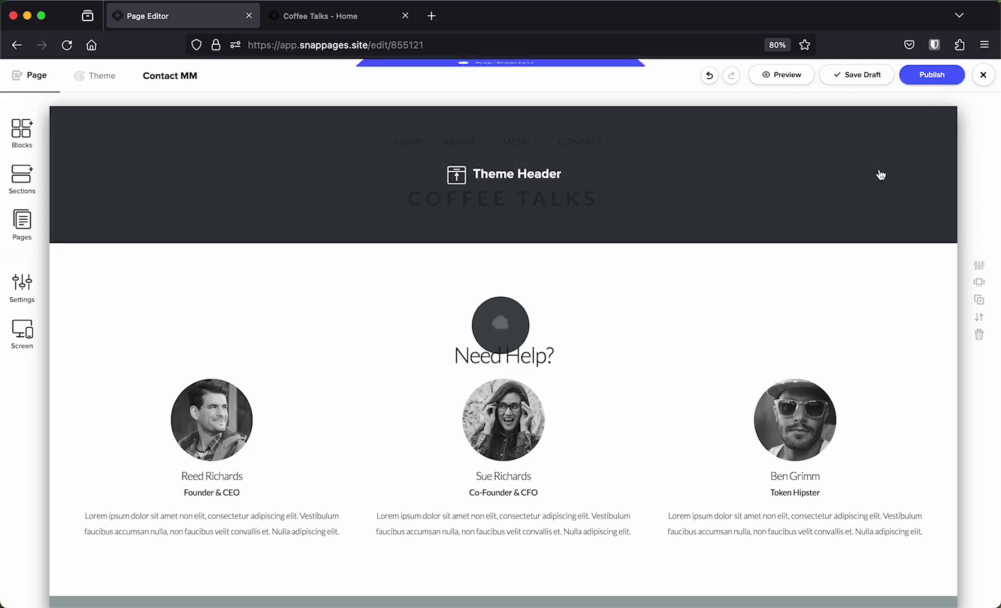
# Leave the editor for the Pages list, expand Contact, and open its options menu.
pyautogui.click(983, 75)
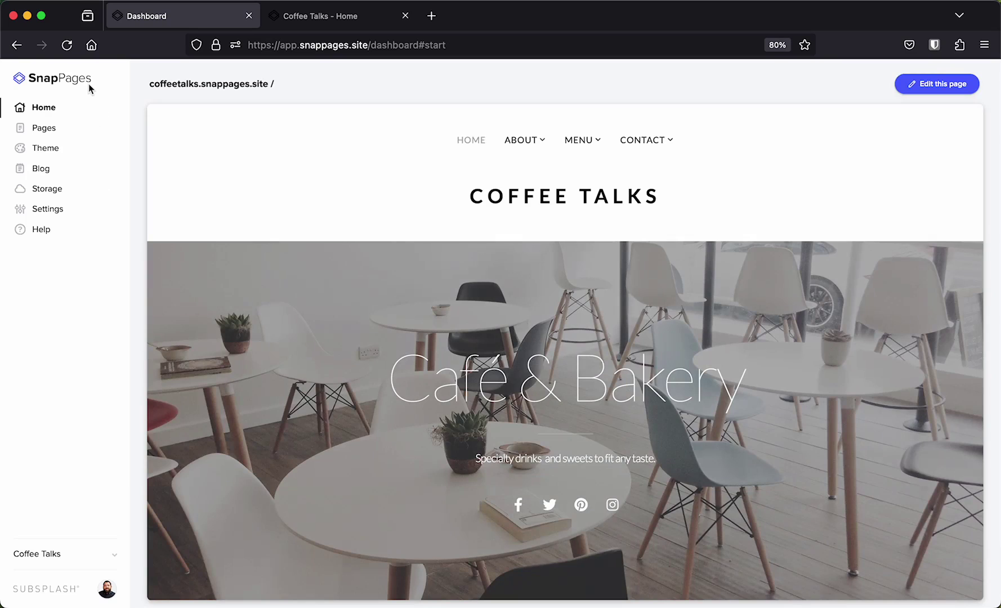
pyautogui.click(78, 137)
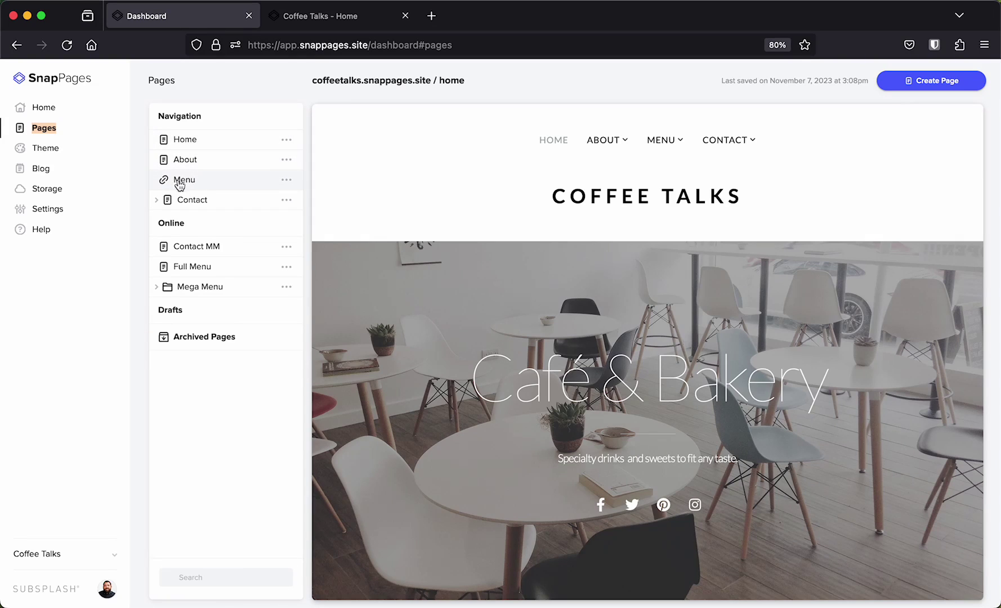
pyautogui.click(157, 204)
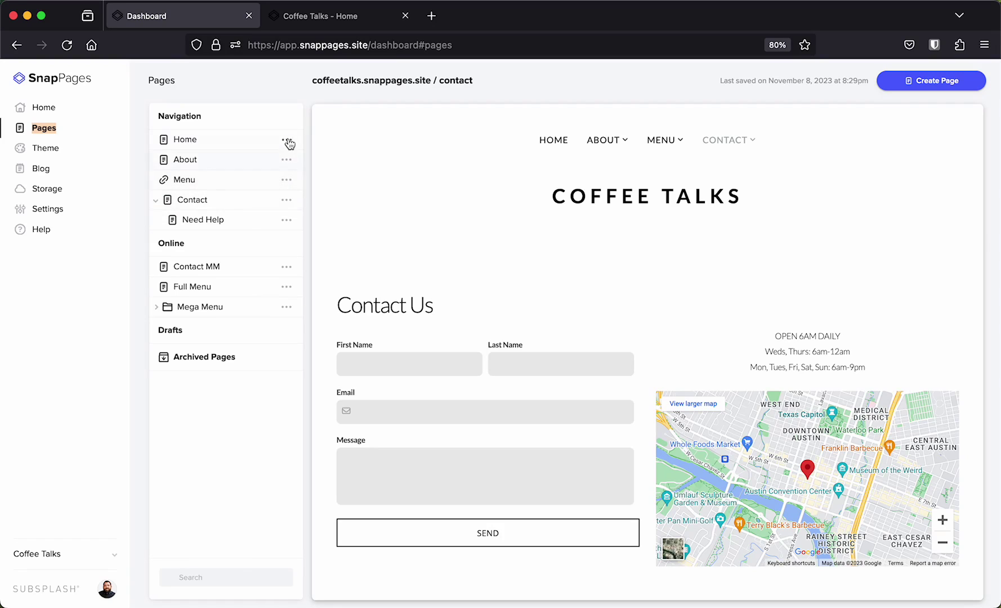
pyautogui.click(286, 200)
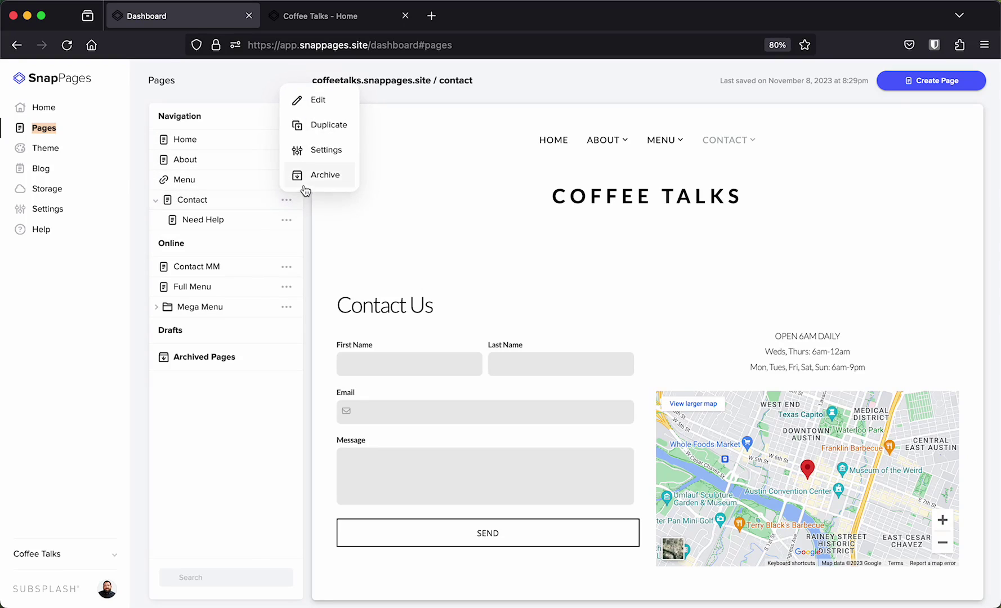
# In Contact's Page Settings, enable Mega Menu with the Contact MM page and save.
pyautogui.click(324, 148)
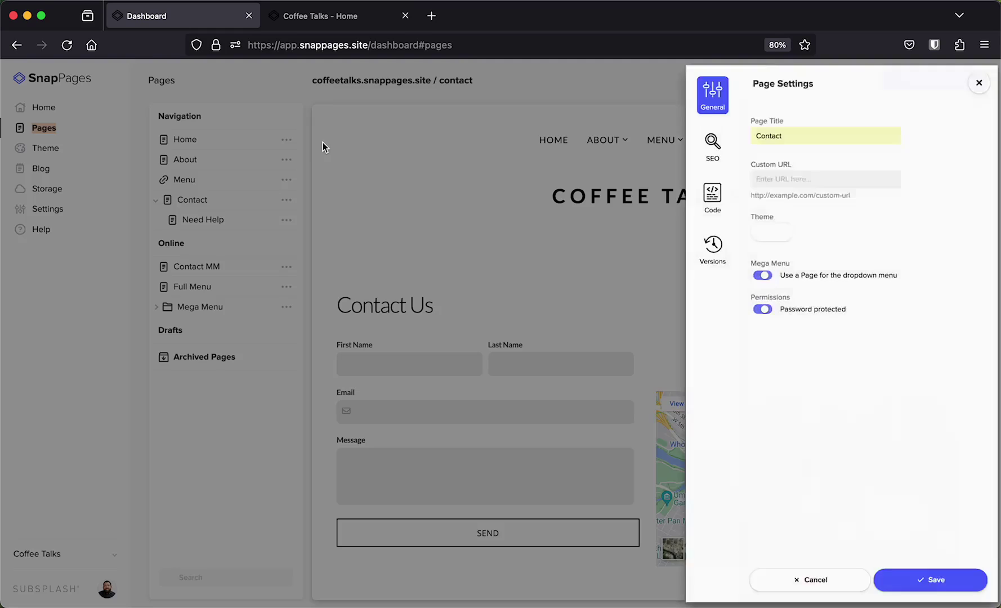
pyautogui.click(761, 275)
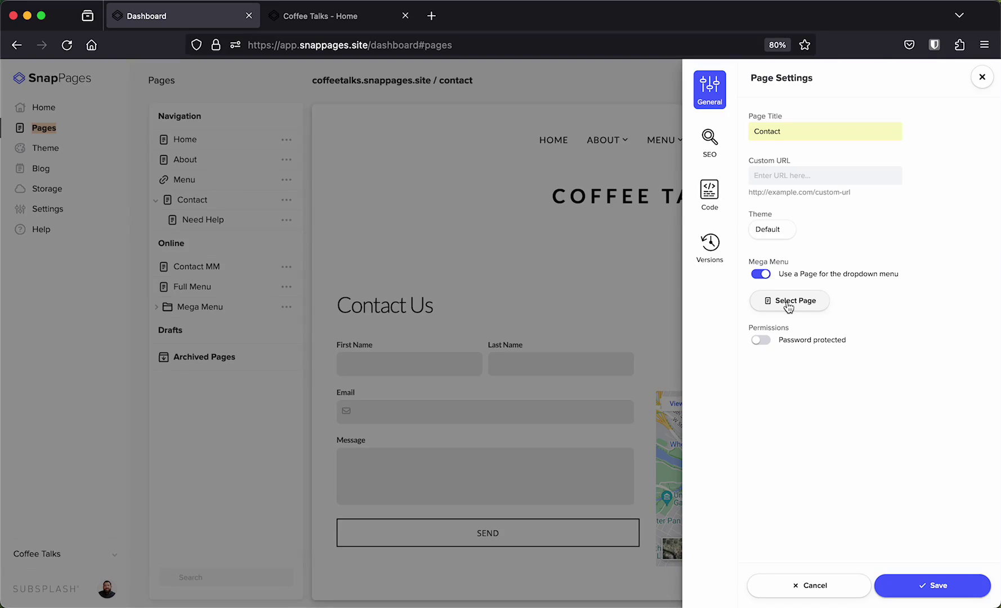
pyautogui.click(788, 306)
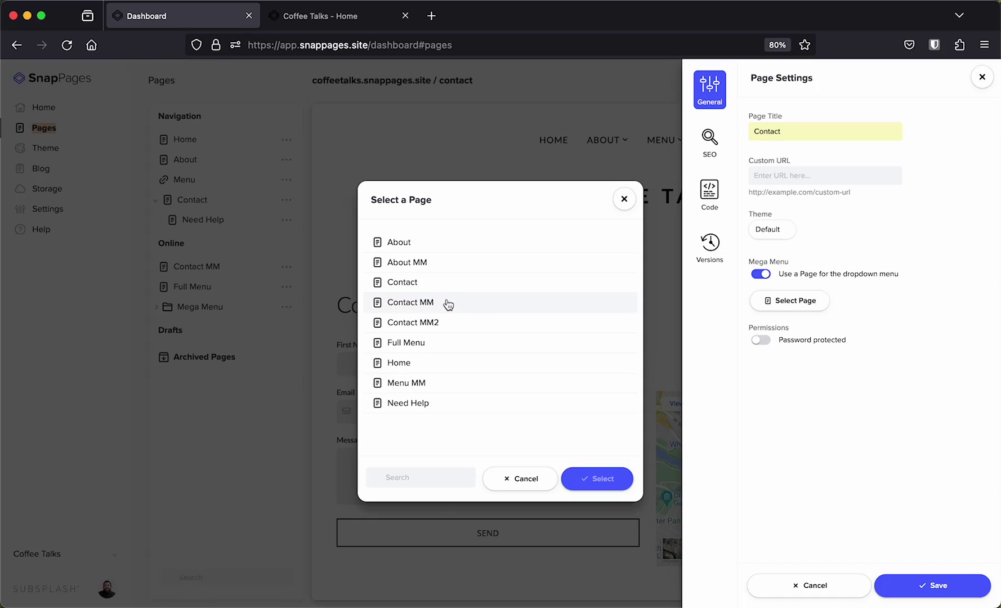
pyautogui.click(449, 305)
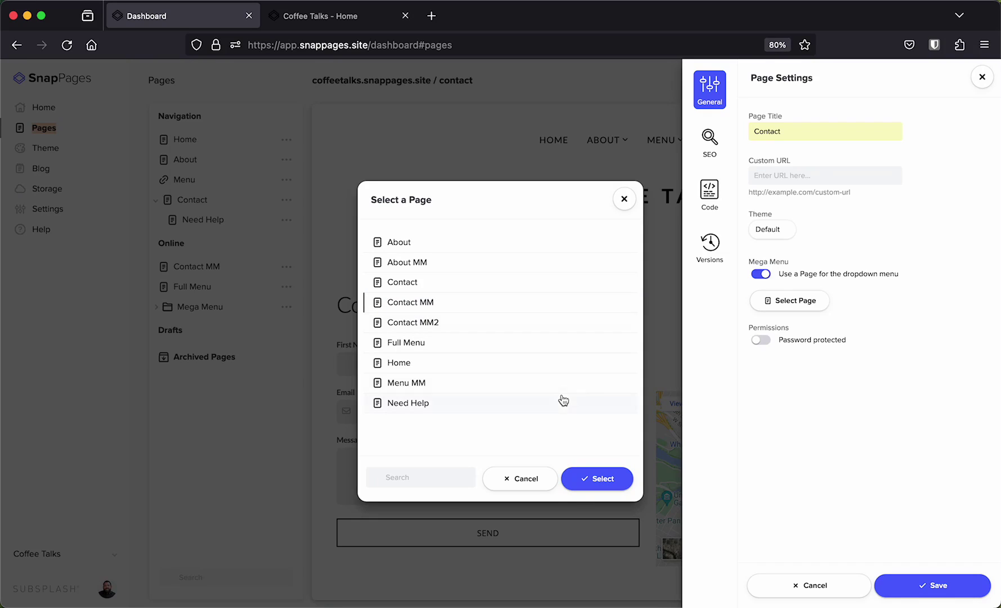
pyautogui.click(590, 483)
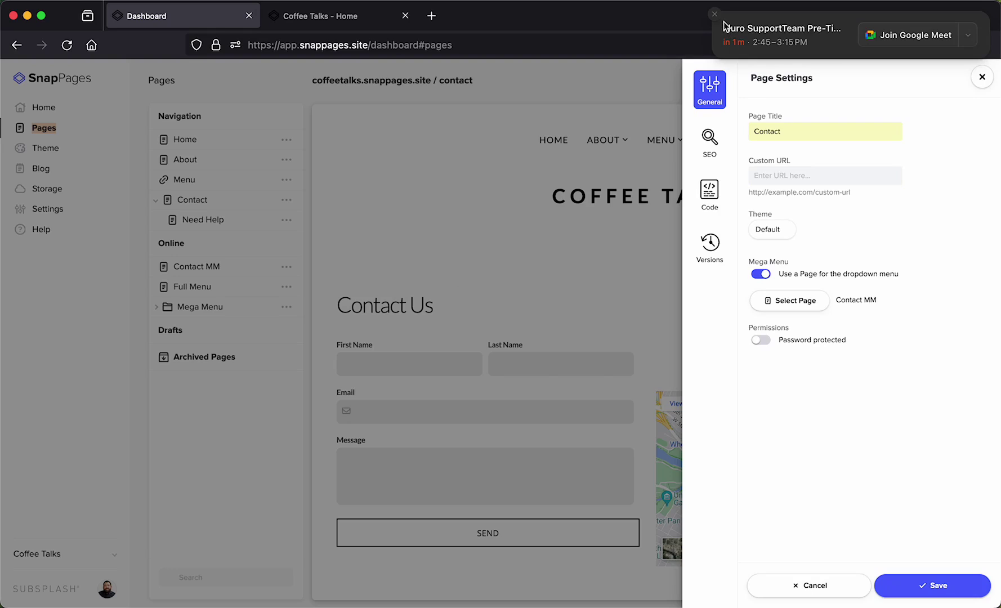
pyautogui.click(714, 14)
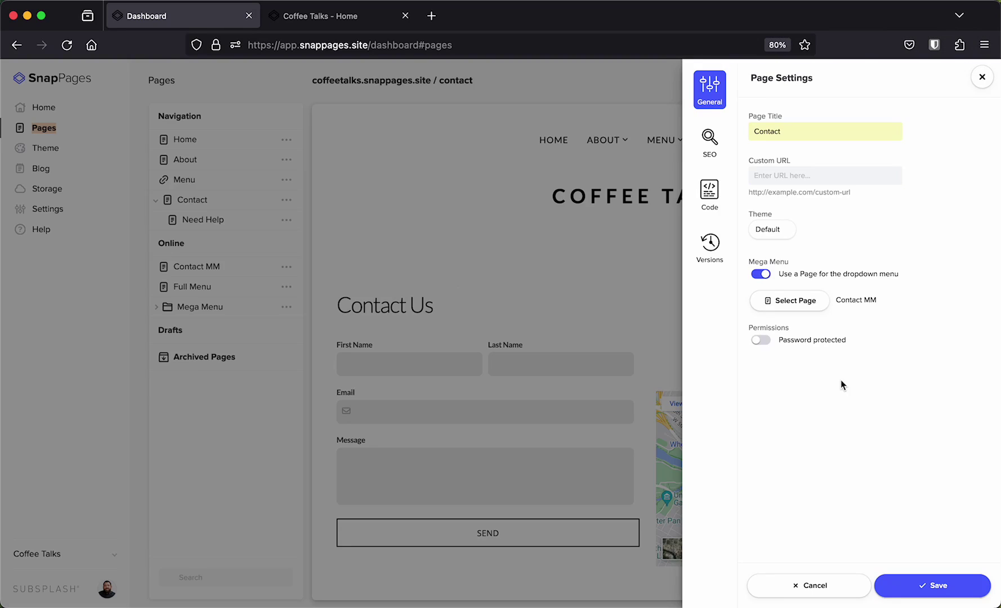
pyautogui.click(921, 586)
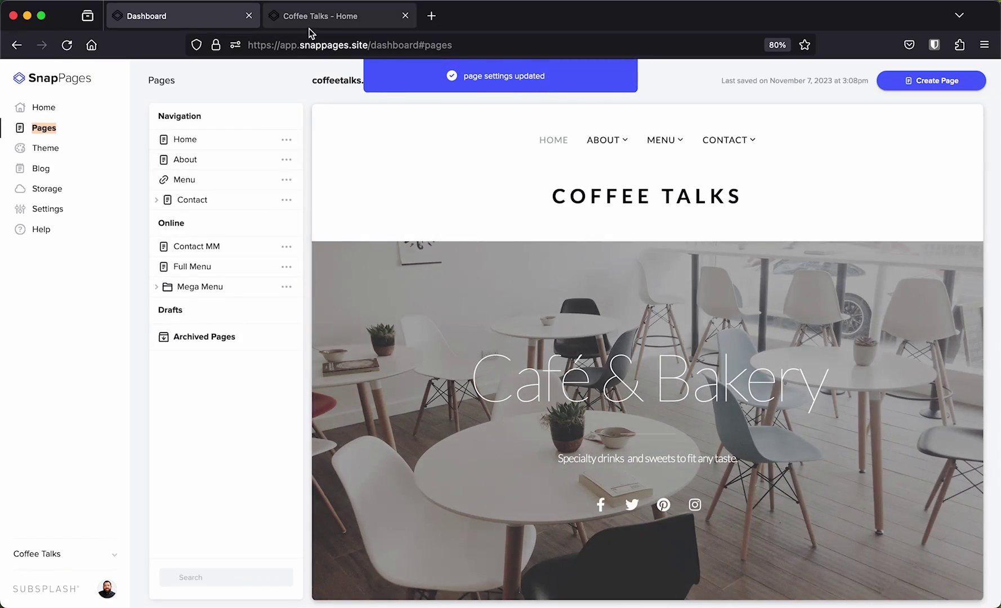
# Reload the live Coffee Talks site and check CONTACT drops down the Need Help? panel.
pyautogui.click(306, 22)
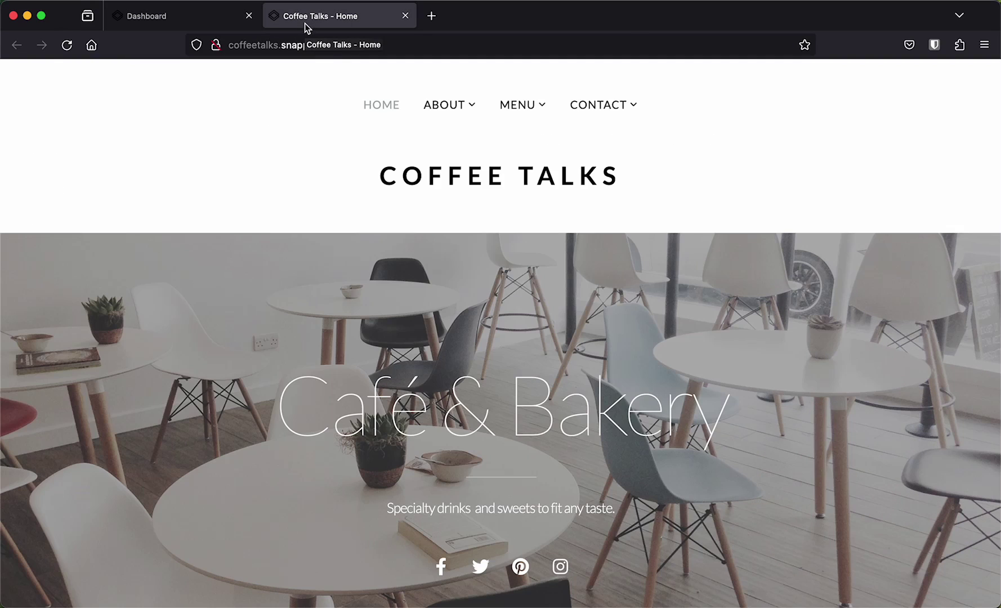
pyautogui.press('super+r')
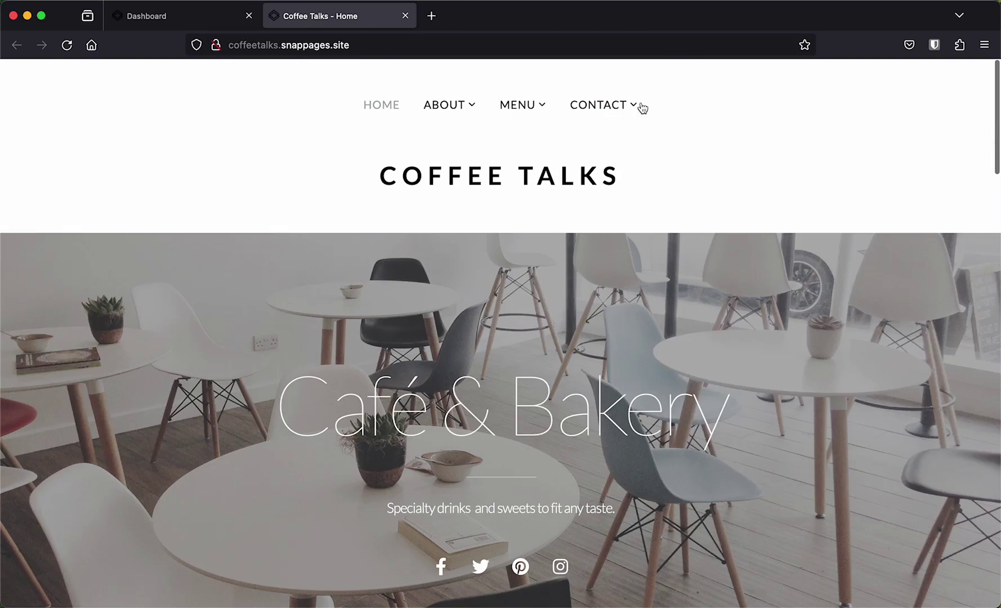
pyautogui.moveTo(625, 113)
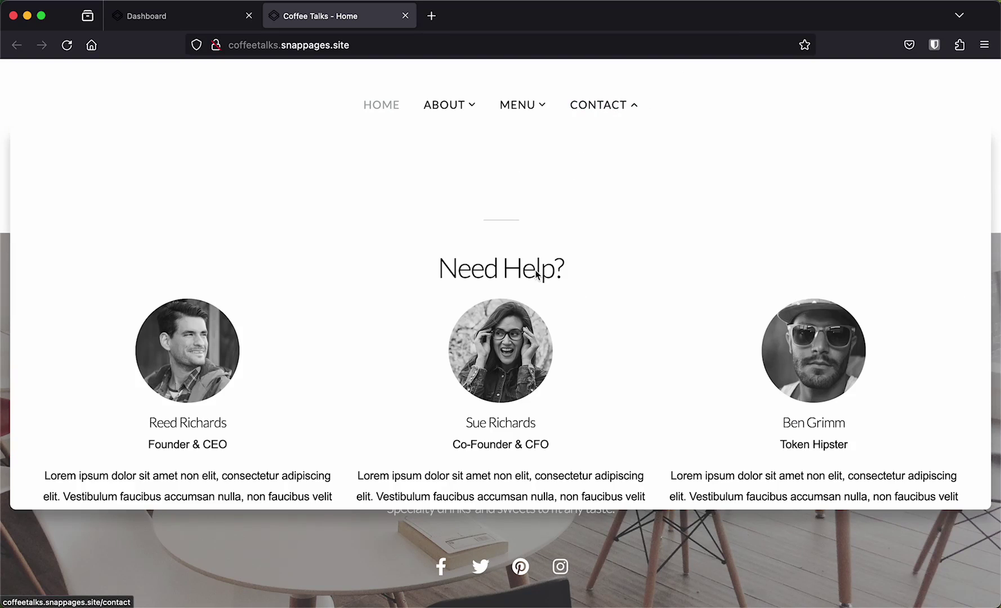
pyautogui.scroll(-3, 547, 317)
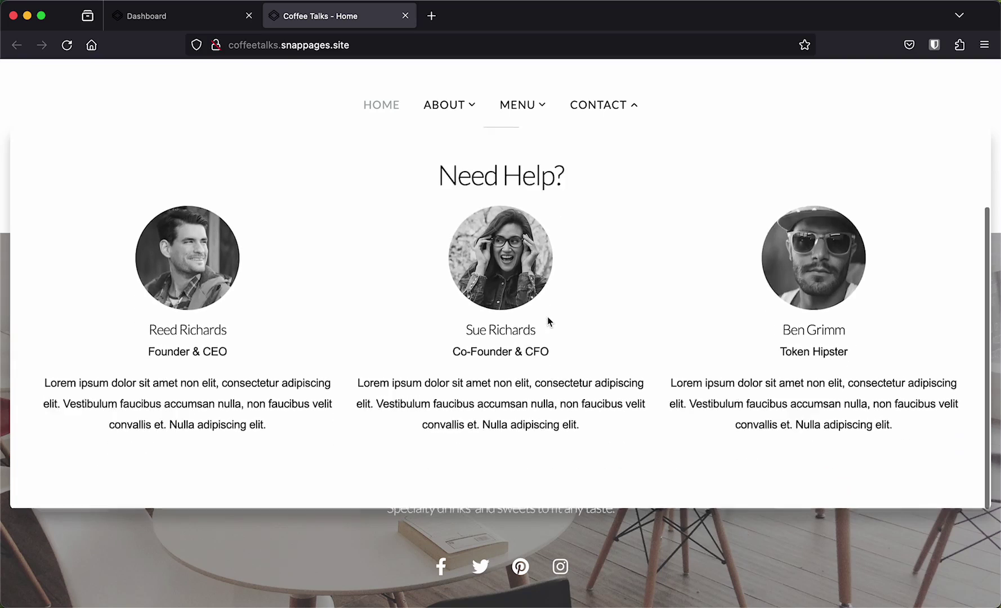
pyautogui.scroll(3, 547, 317)
pyautogui.scroll(-3, 548, 317)
pyautogui.scroll(-2, 547, 317)
pyautogui.scroll(2, 547, 317)
pyautogui.scroll(3, 548, 317)
pyautogui.scroll(-3, 547, 317)
pyautogui.scroll(2, 547, 317)
pyautogui.scroll(-2, 547, 317)
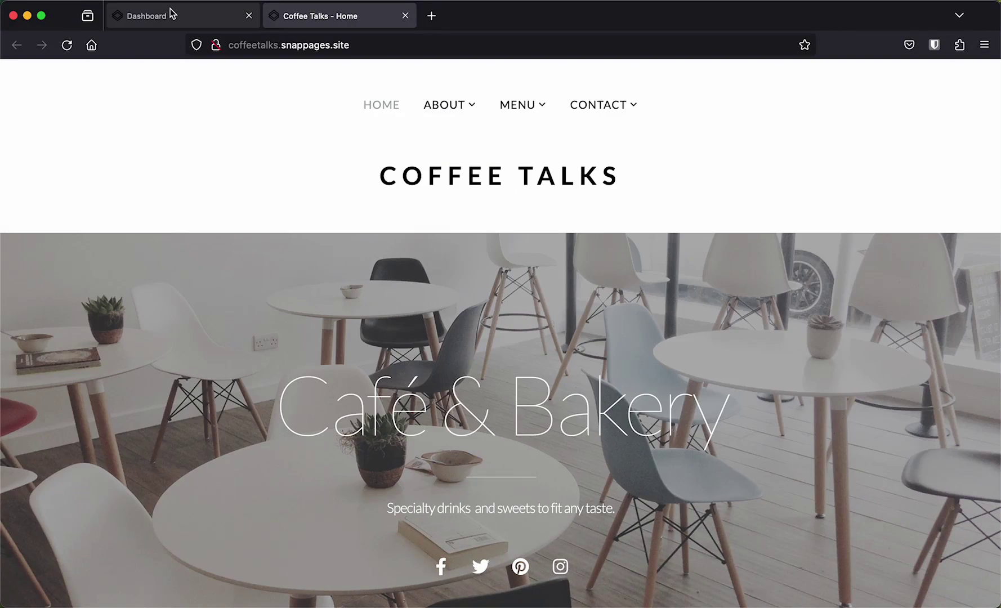
pyautogui.click(172, 14)
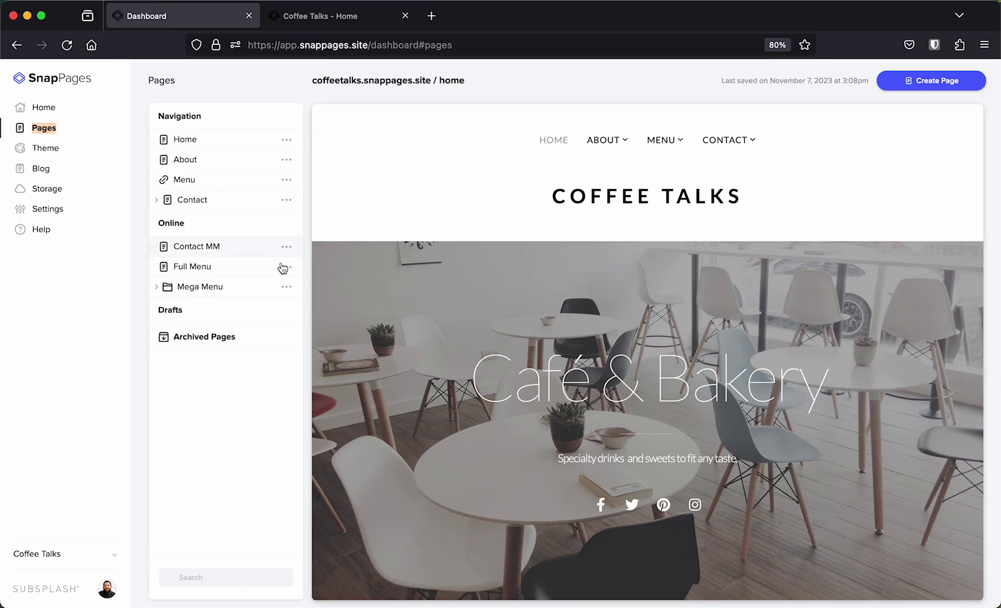
# Drag Contact MM into the expanded Mega Menu folder and open its actions menu.
pyautogui.click(239, 293)
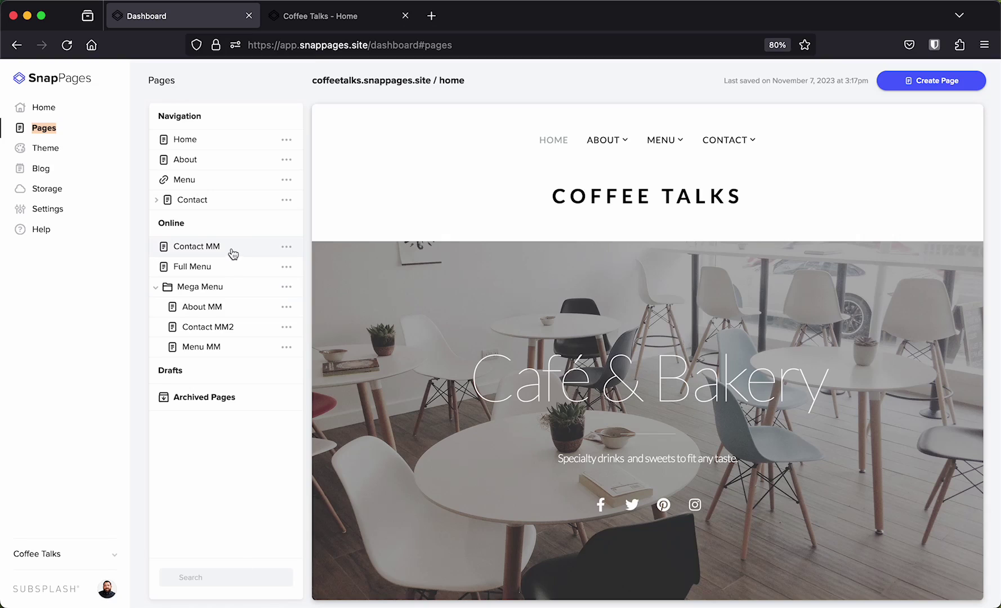
pyautogui.moveTo(220, 257)
pyautogui.mouseDown()
pyautogui.moveTo(225, 293)
pyautogui.moveTo(219, 274)
pyautogui.mouseUp()
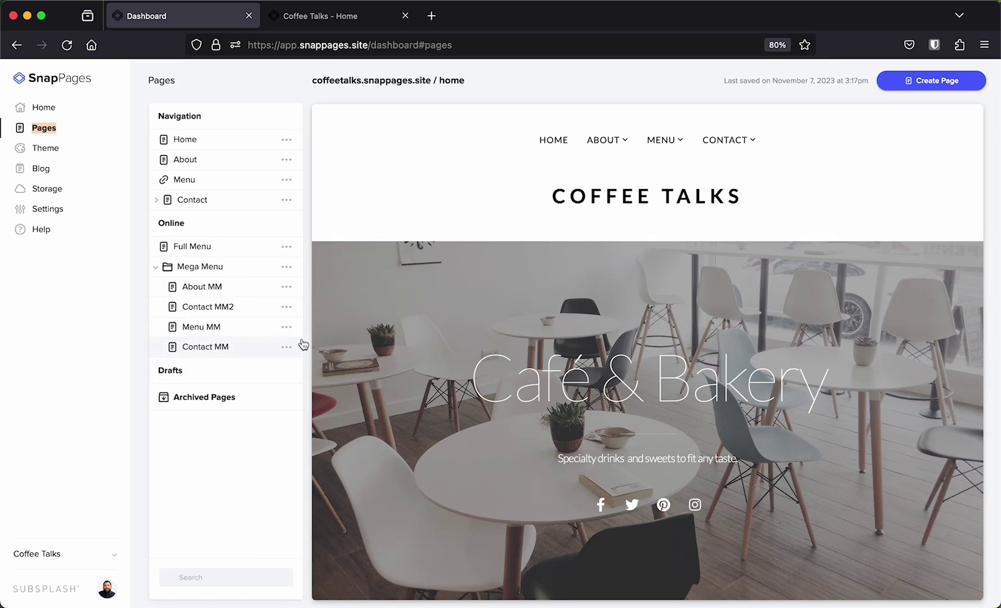
pyautogui.click(286, 347)
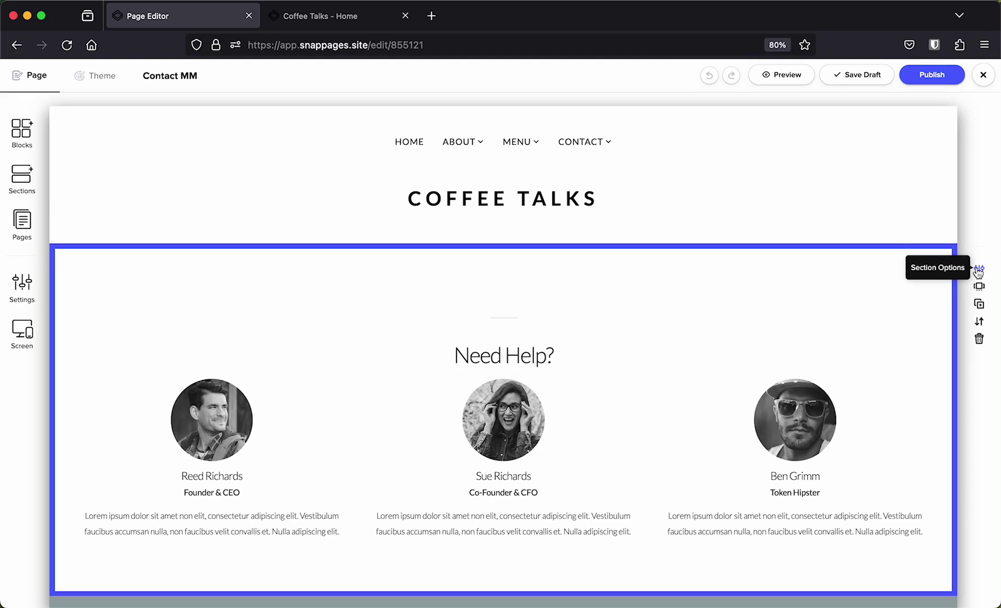
# Set the Need Help? section's vertical padding to 0px, republish Contact MM, and view the live site.
pyautogui.click(978, 269)
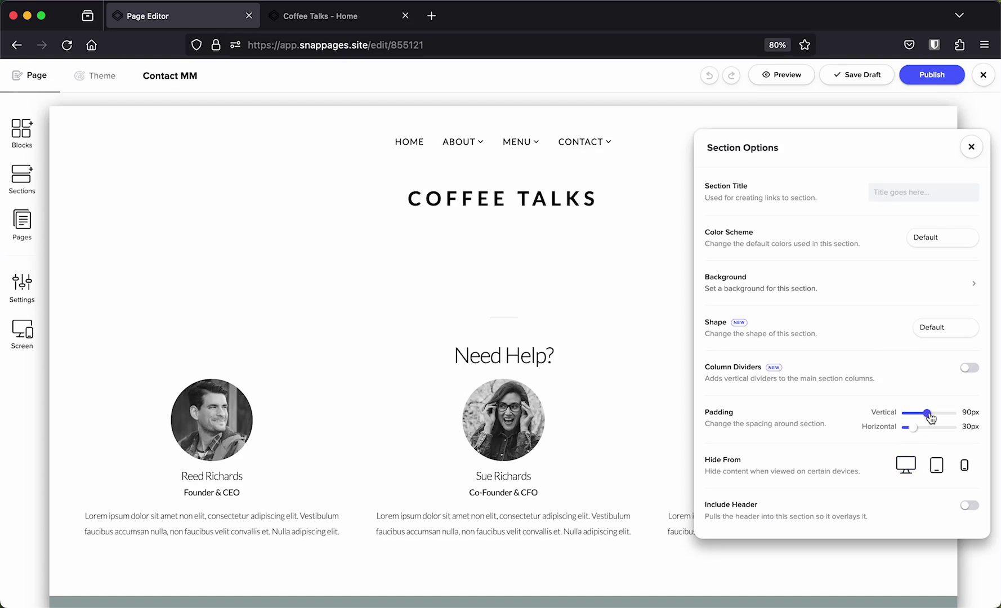
pyautogui.moveTo(928, 417); pyautogui.dragTo(906, 406)
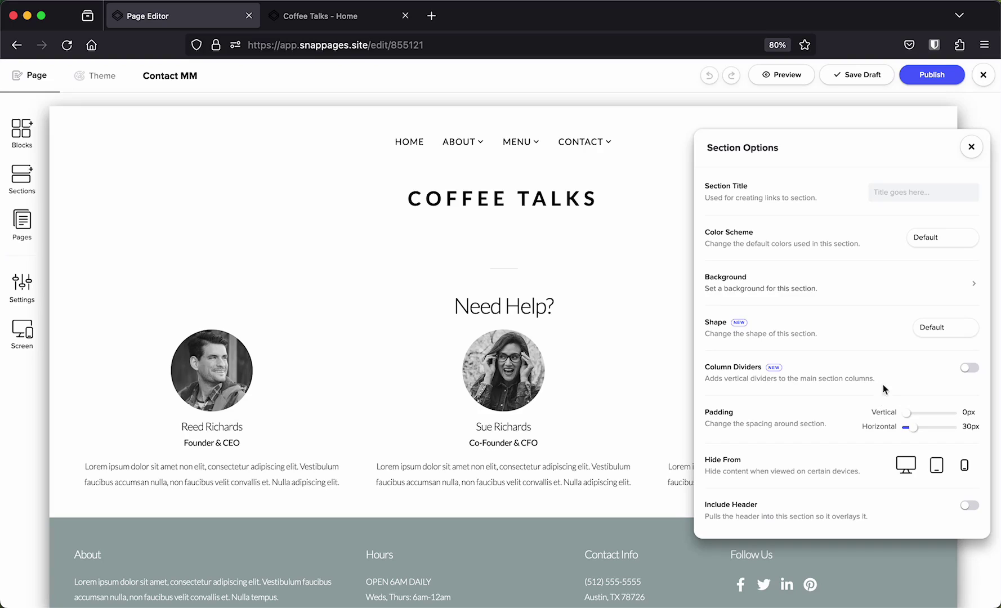
pyautogui.click(972, 147)
pyautogui.click(936, 84)
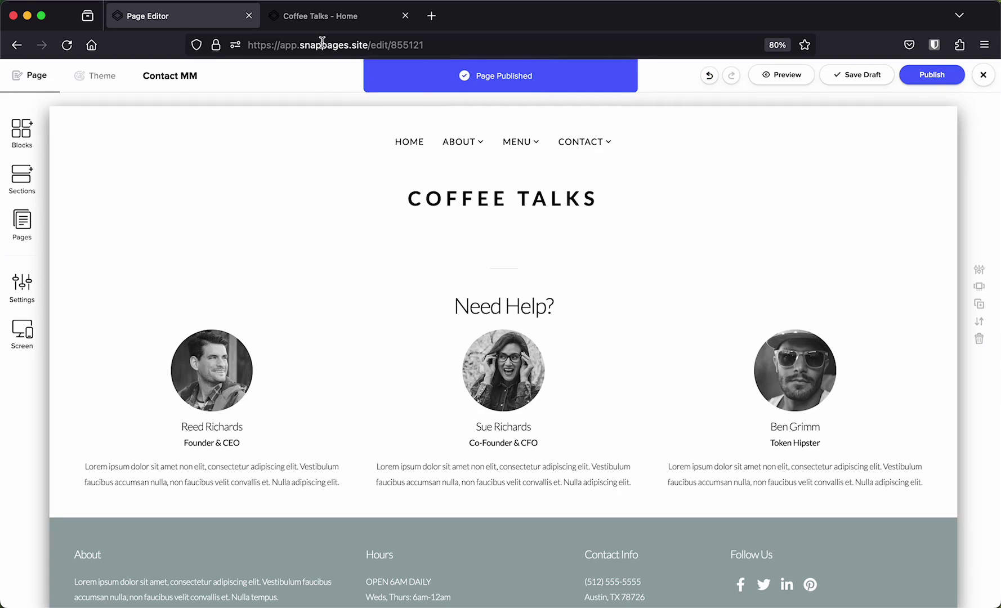
pyautogui.click(327, 15)
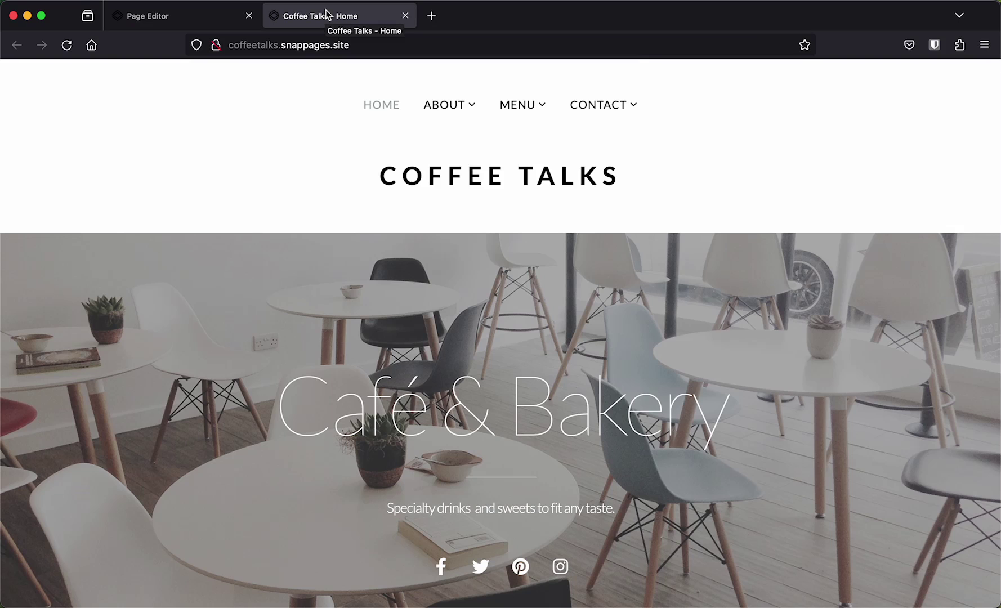
# Reload the live site, check the padding-free Need Help? panel under Contact, then return to the editor.
pyautogui.press('super+r')
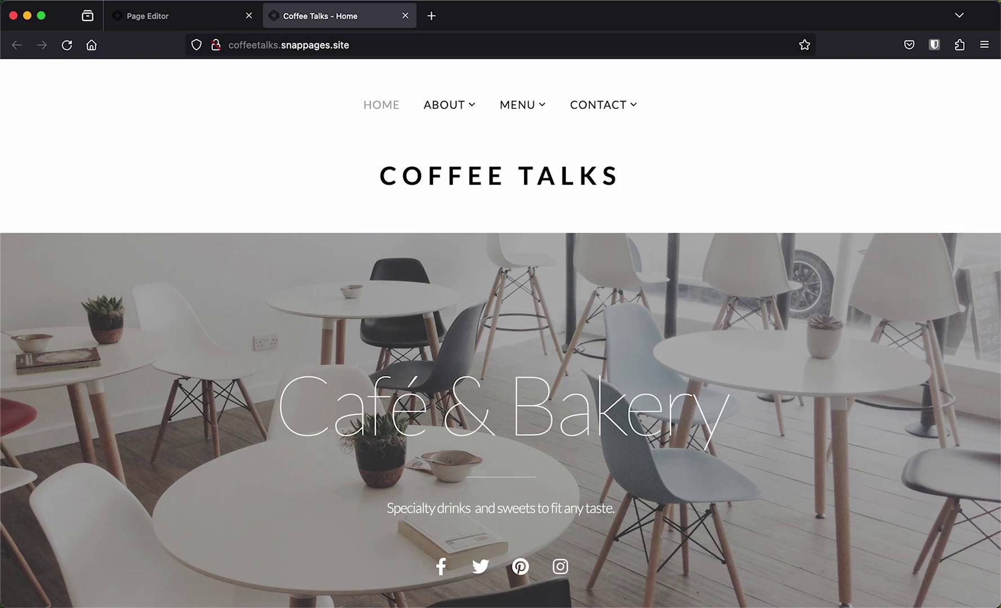
pyautogui.moveTo(643, 103)
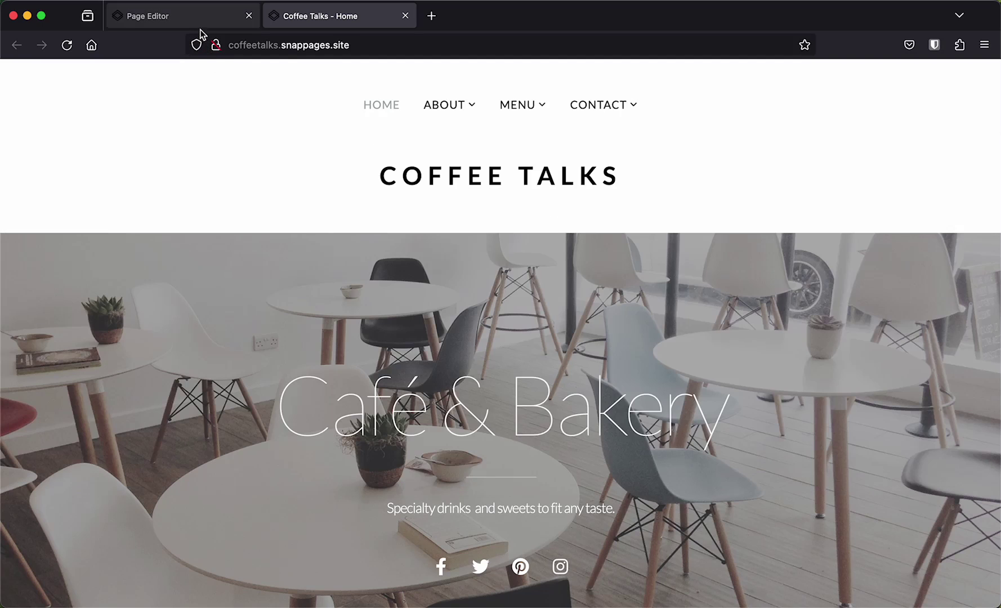
pyautogui.click(200, 26)
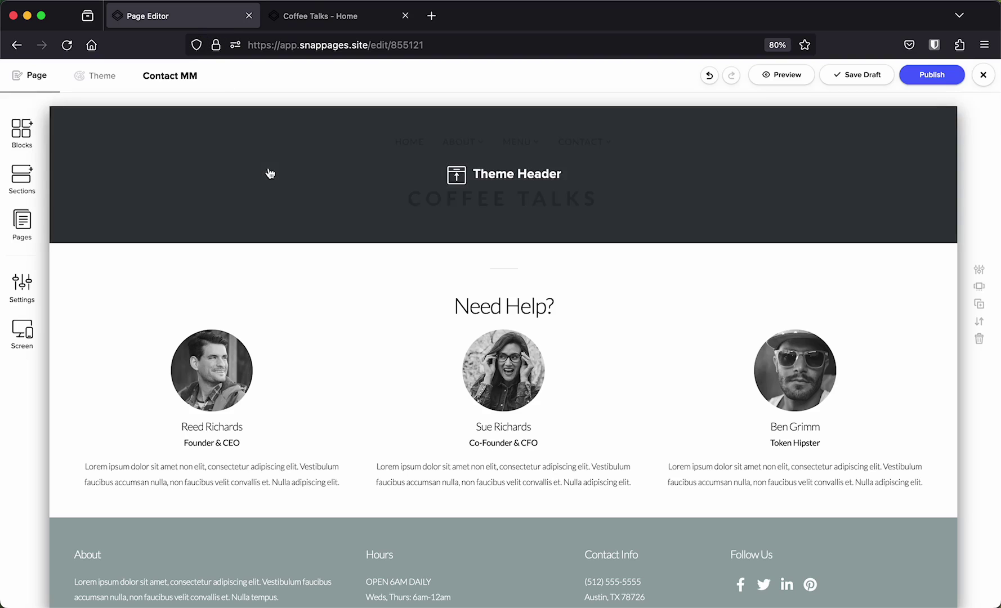
# Look over the header and Need Help? team blocks in Contact MM, then return to the live site.
pyautogui.moveTo(480, 284)
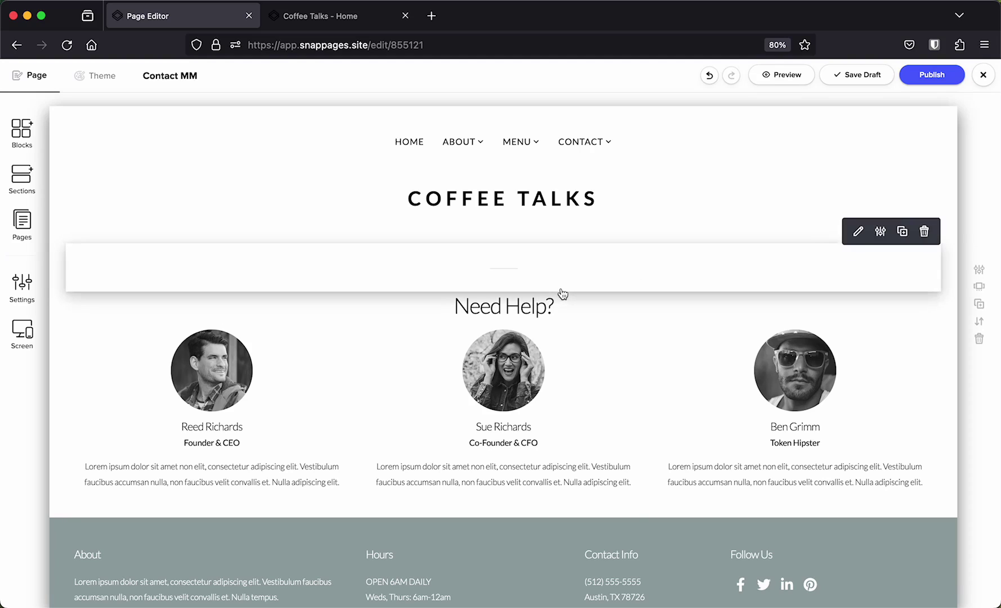
pyautogui.moveTo(541, 316)
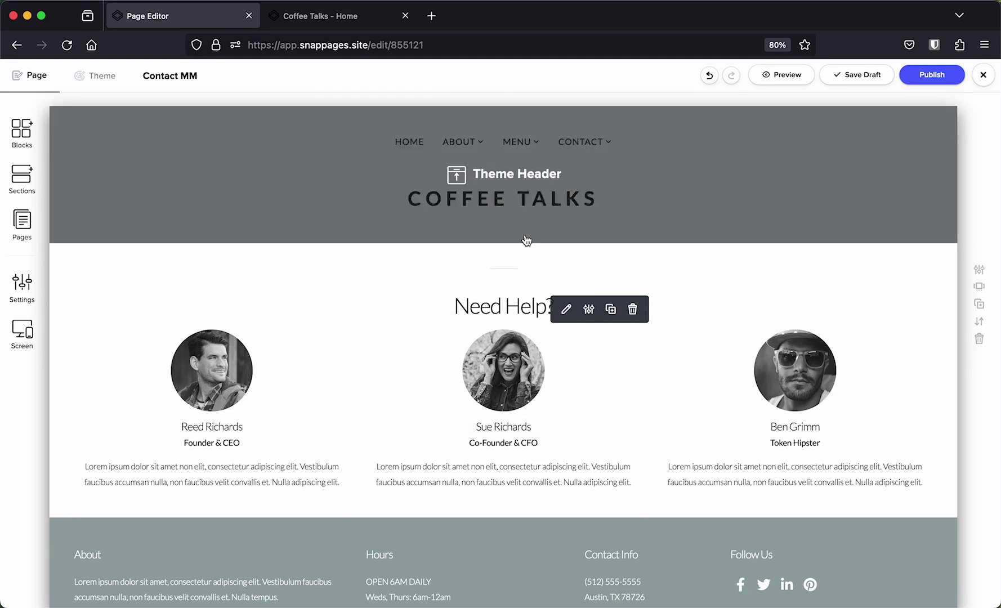
pyautogui.moveTo(528, 294)
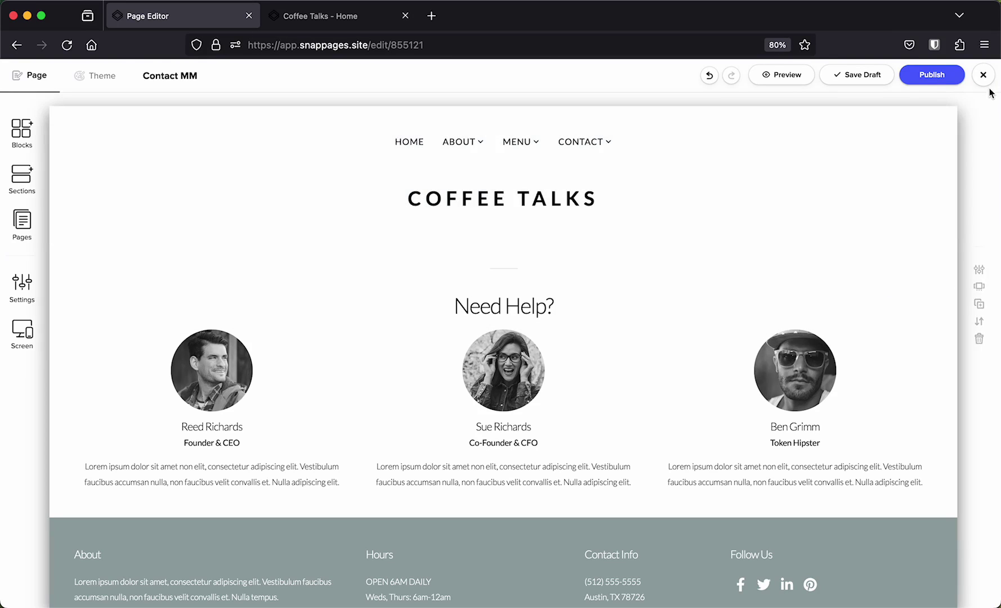
pyautogui.moveTo(772, 373)
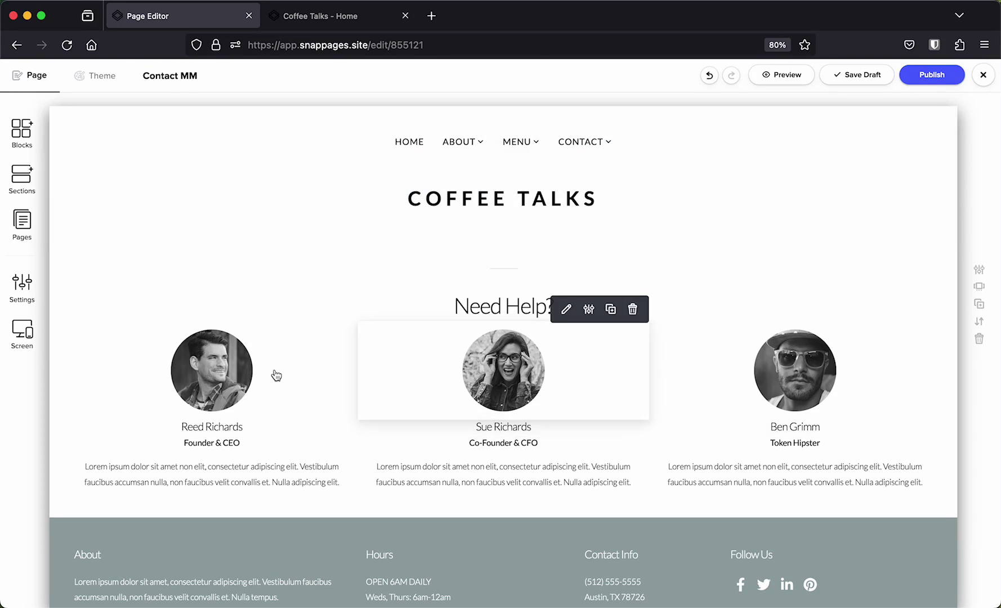
pyautogui.moveTo(242, 375)
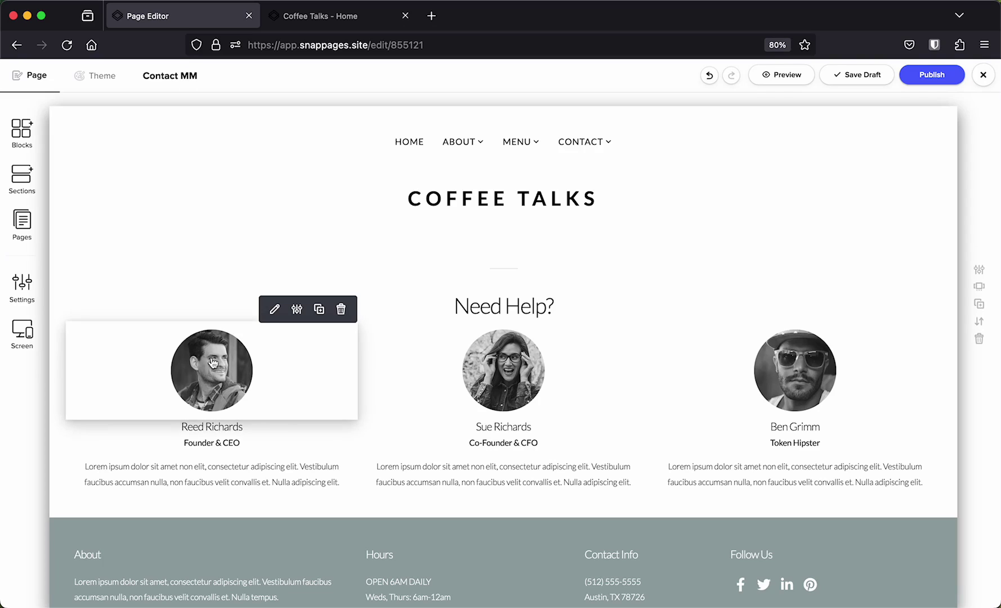
pyautogui.moveTo(440, 413)
pyautogui.moveTo(787, 437)
pyautogui.moveTo(434, 317)
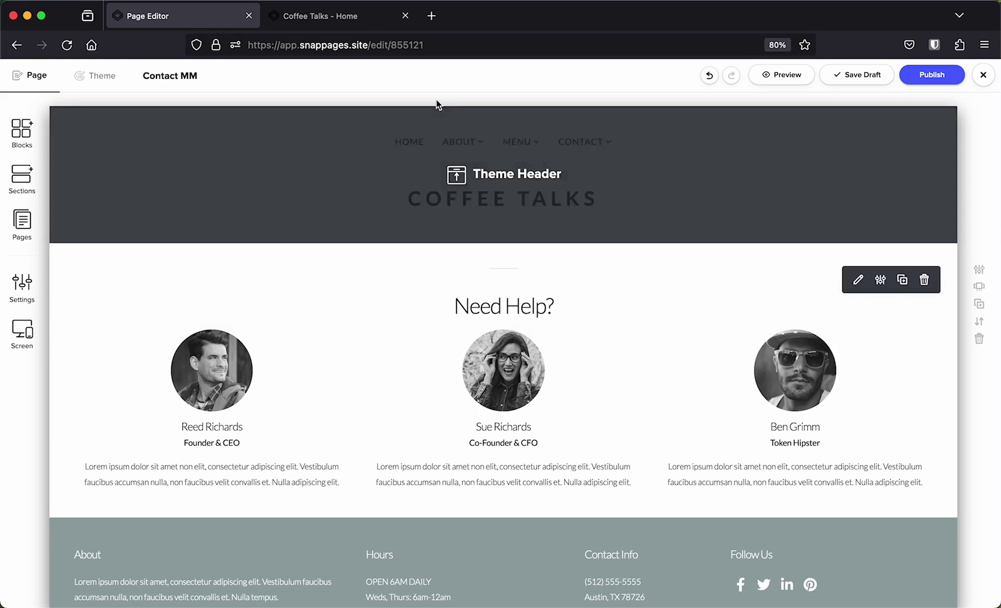
pyautogui.click(364, 24)
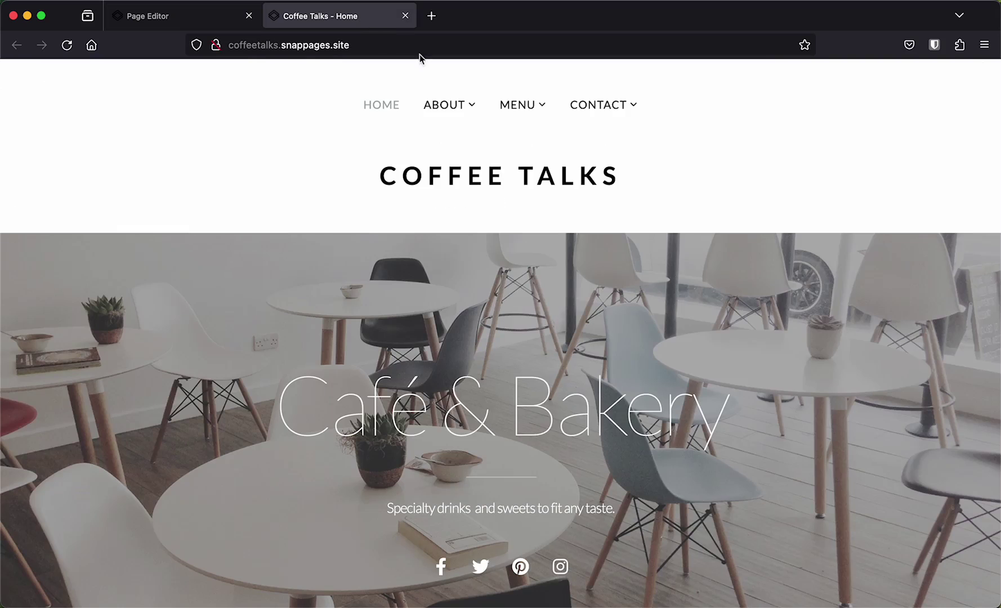
# Drop open the Menu mega menu listing nine priced coffee drinks on the live home page.
pyautogui.moveTo(603, 95)
pyautogui.moveTo(536, 103)
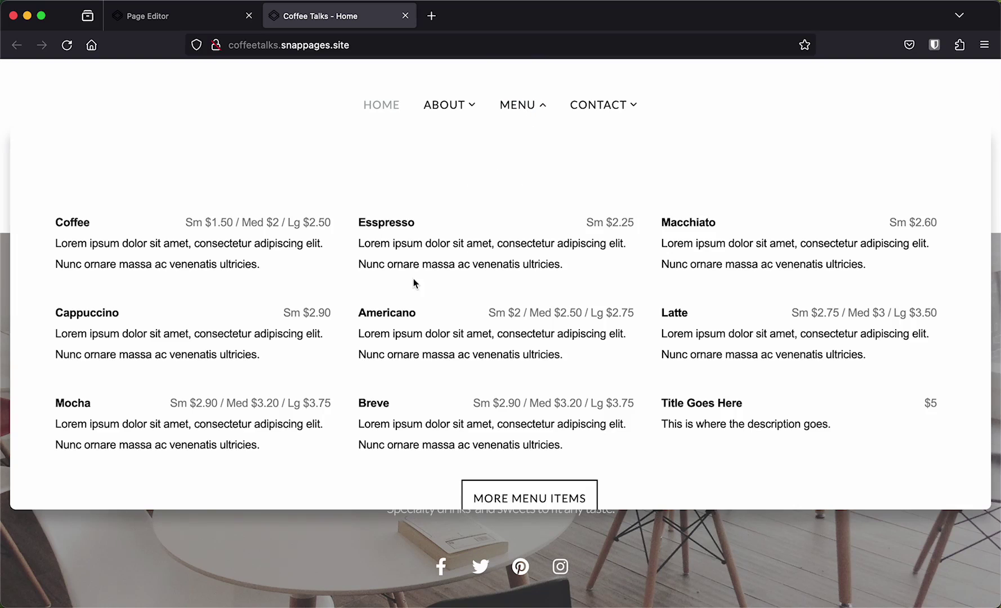
pyautogui.scroll(-2, 386, 322)
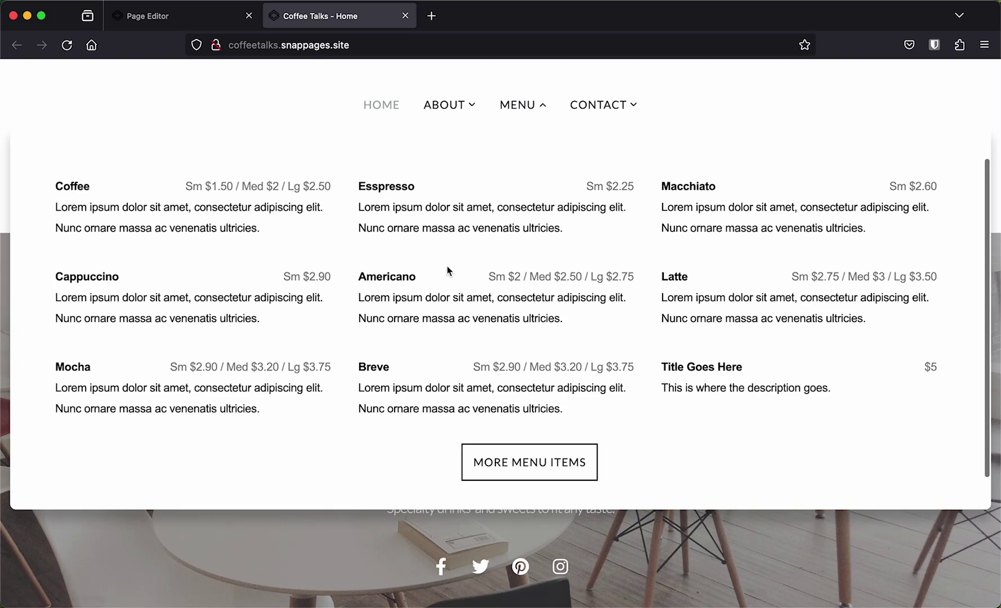
pyautogui.scroll(-1, 385, 328)
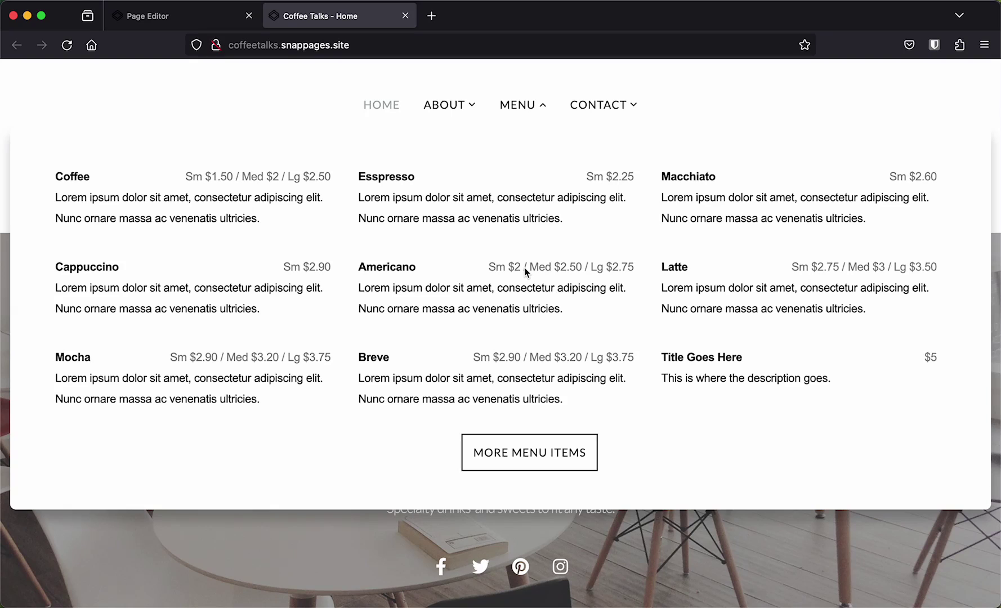
pyautogui.scroll(-1, 524, 268)
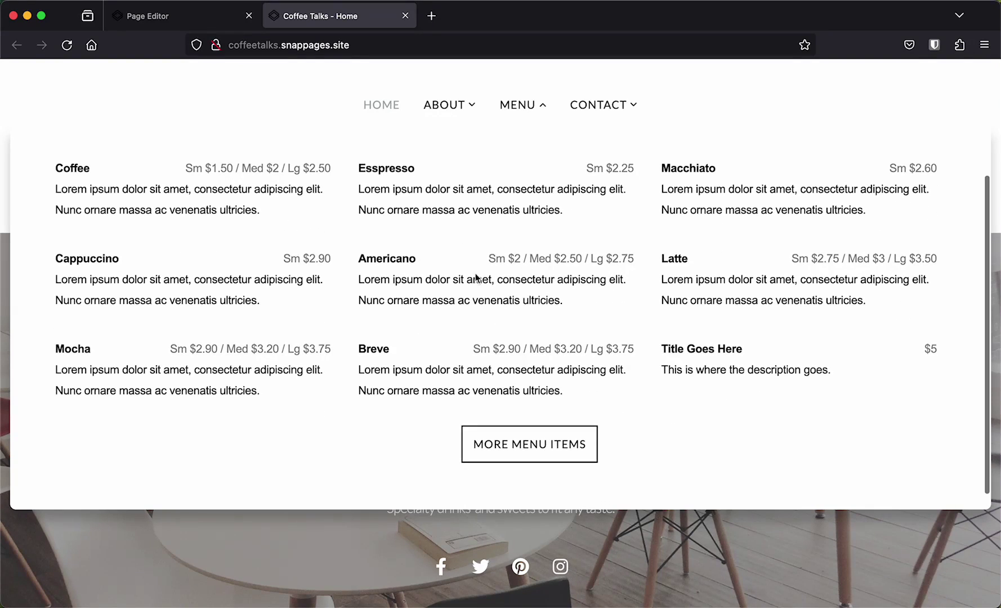
# Open the /full-menu page via MORE MENU ITEMS, browse it, then return to the page editor.
pyautogui.click(519, 441)
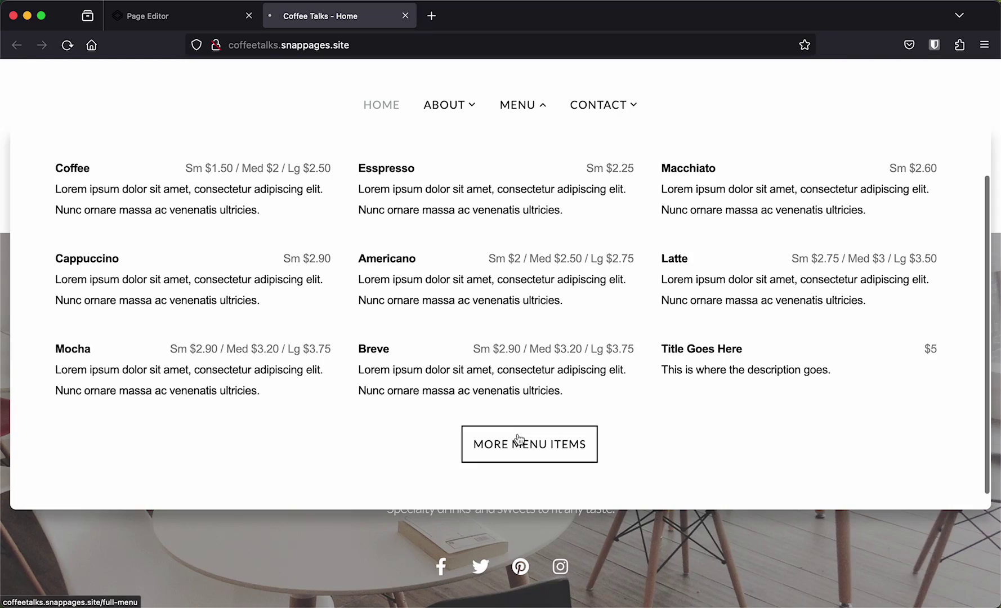
pyautogui.scroll(-7, 500, 352)
pyautogui.scroll(9, 500, 353)
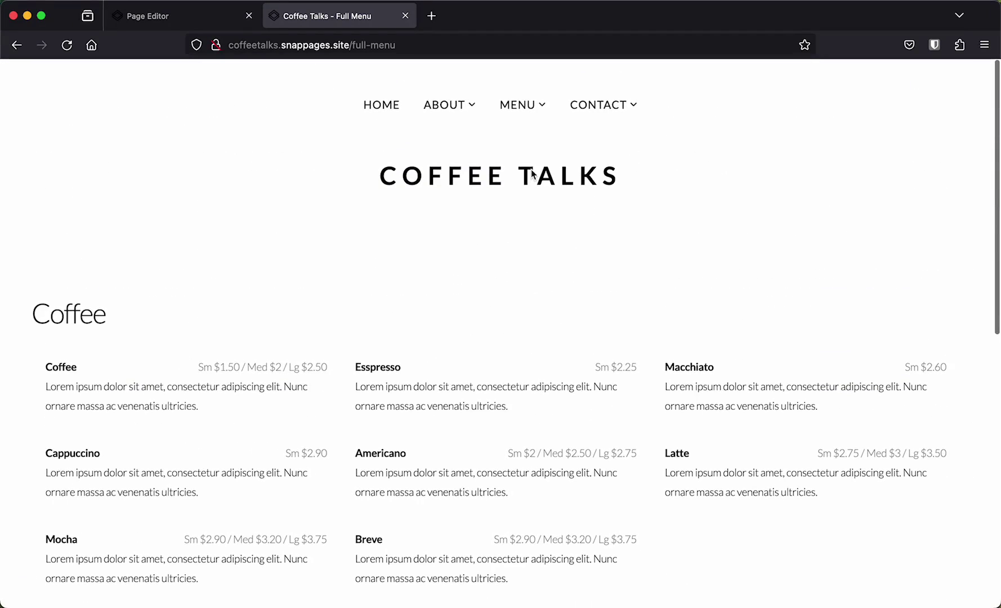
pyautogui.moveTo(533, 125)
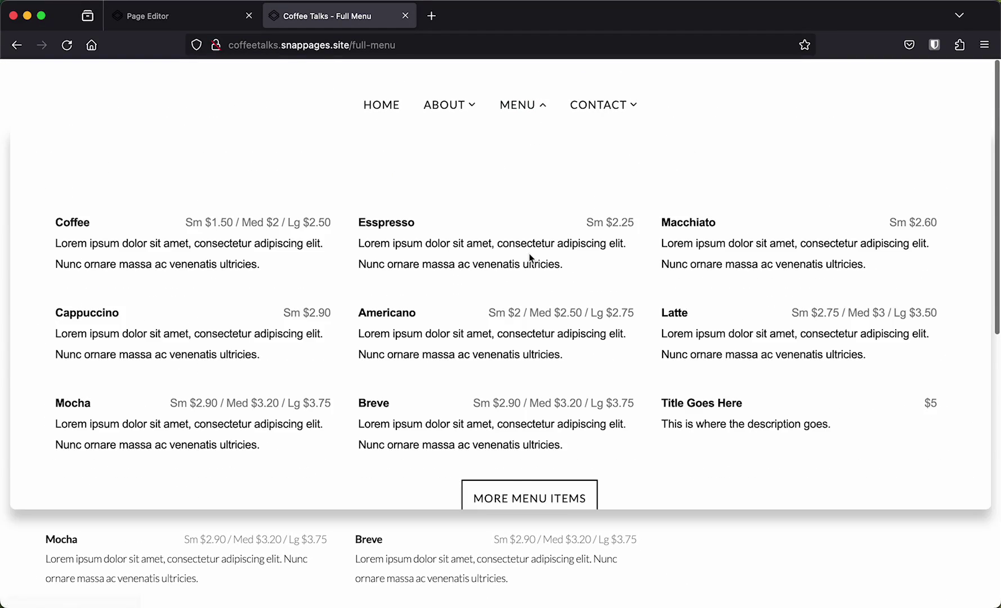
pyautogui.scroll(-3, 530, 259)
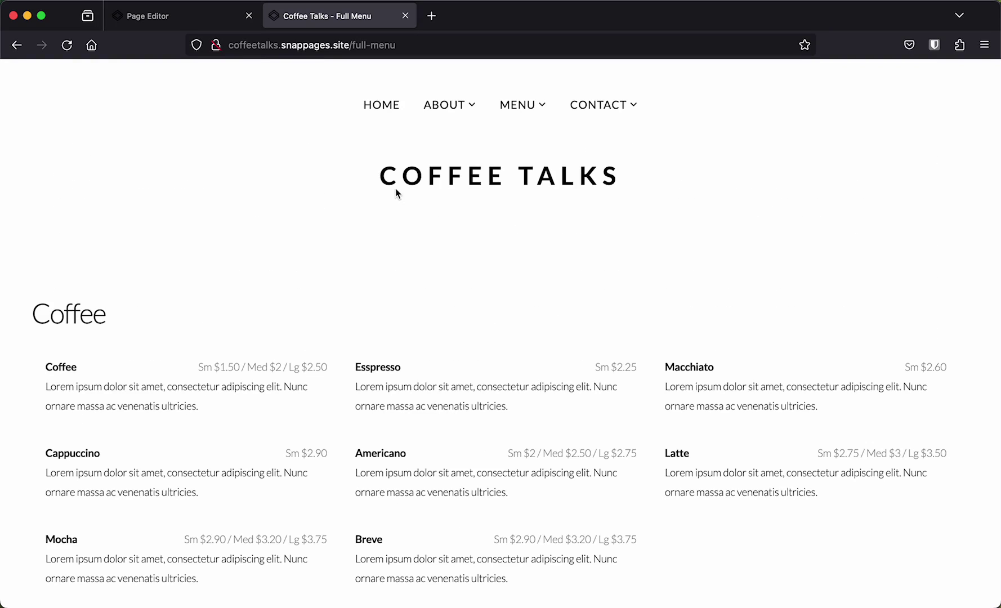
pyautogui.hotkey('ctrl', 'shift', 'Tab')
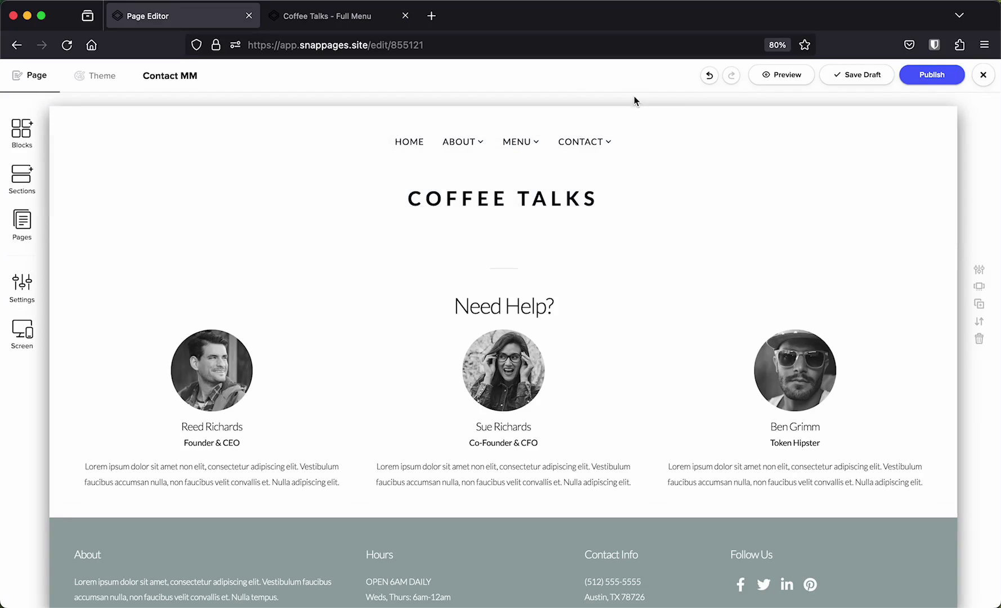
# Close the editor, list the site's pages in the dashboard, then view the live Full Menu page.
pyautogui.click(984, 76)
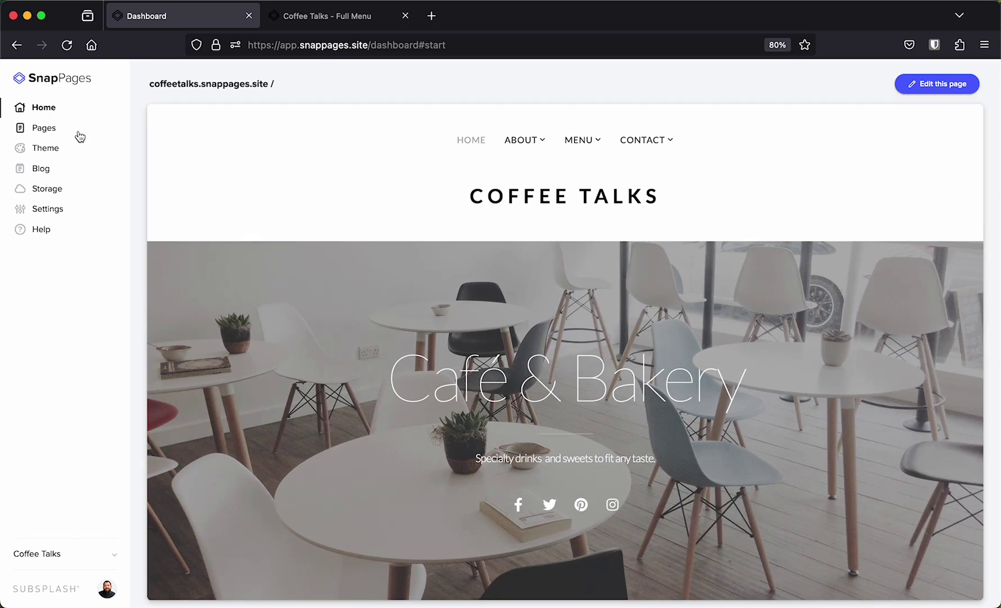
pyautogui.click(80, 135)
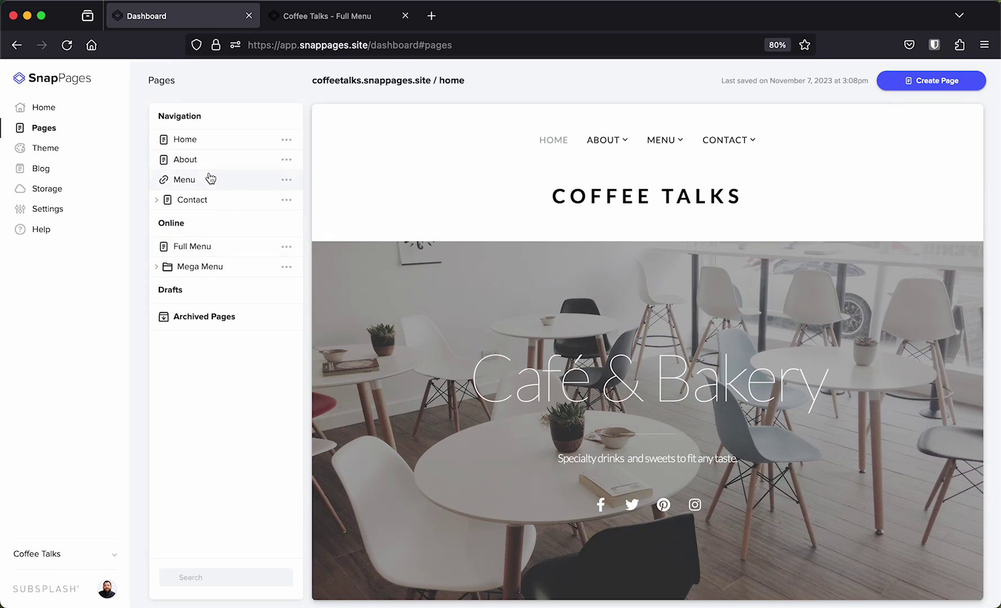
pyautogui.click(366, 18)
pyautogui.moveTo(450, 105)
pyautogui.moveTo(511, 102)
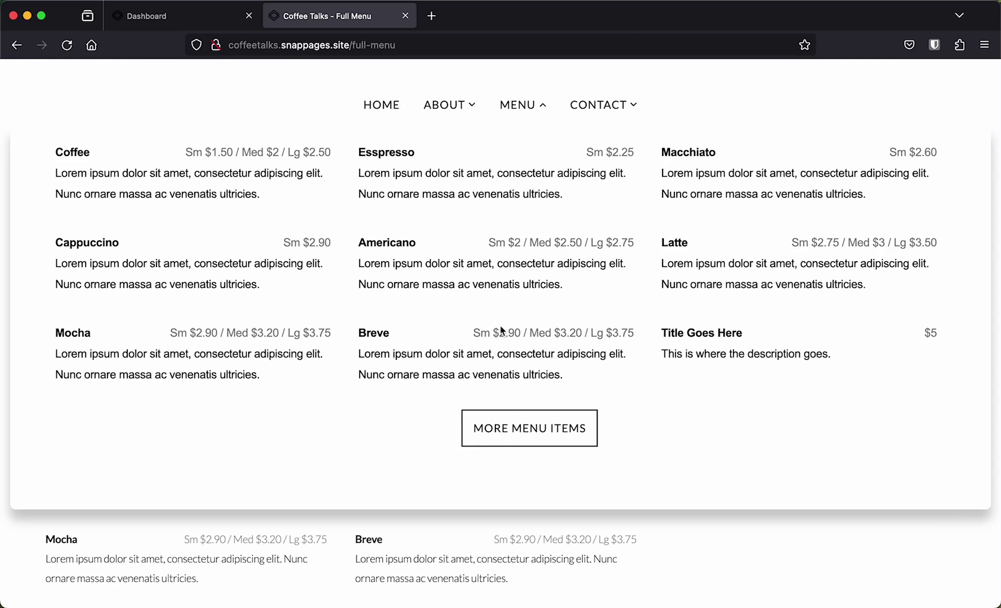
# Expand the Mega Menu folder and preview Menu MM with its coffee items, then return to the live site.
pyautogui.click(214, 16)
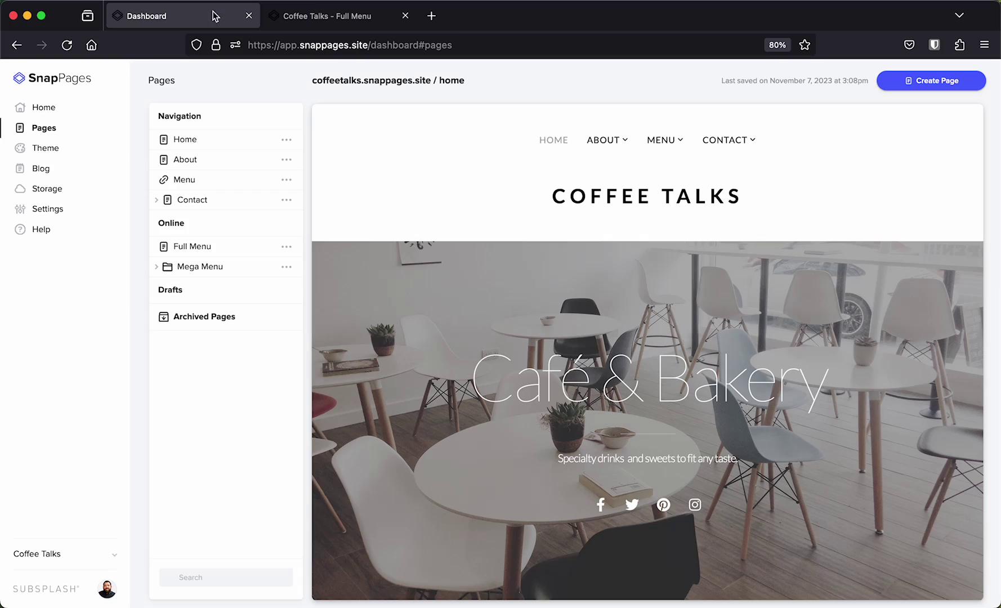
pyautogui.click(198, 270)
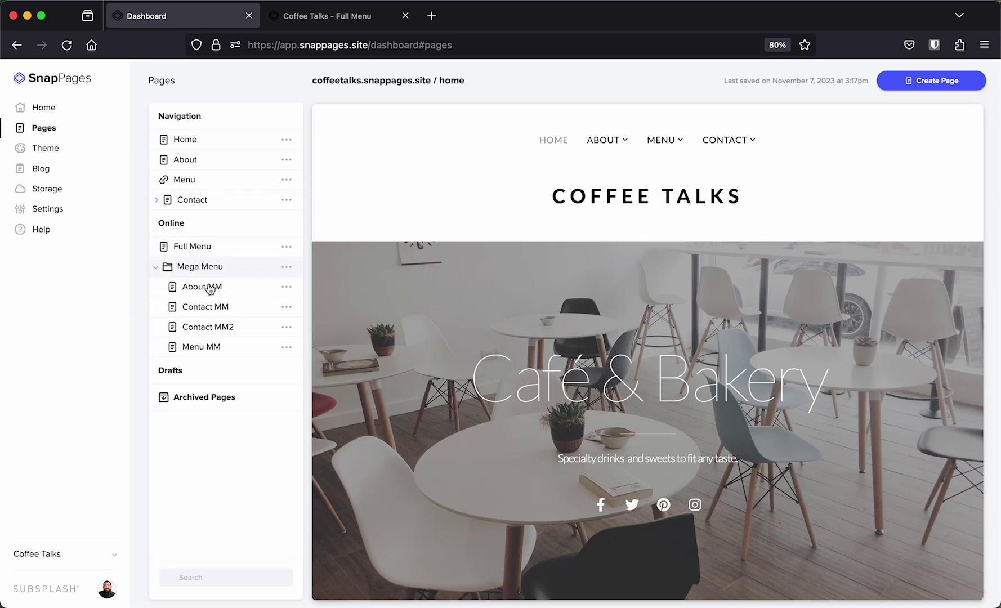
pyautogui.click(232, 348)
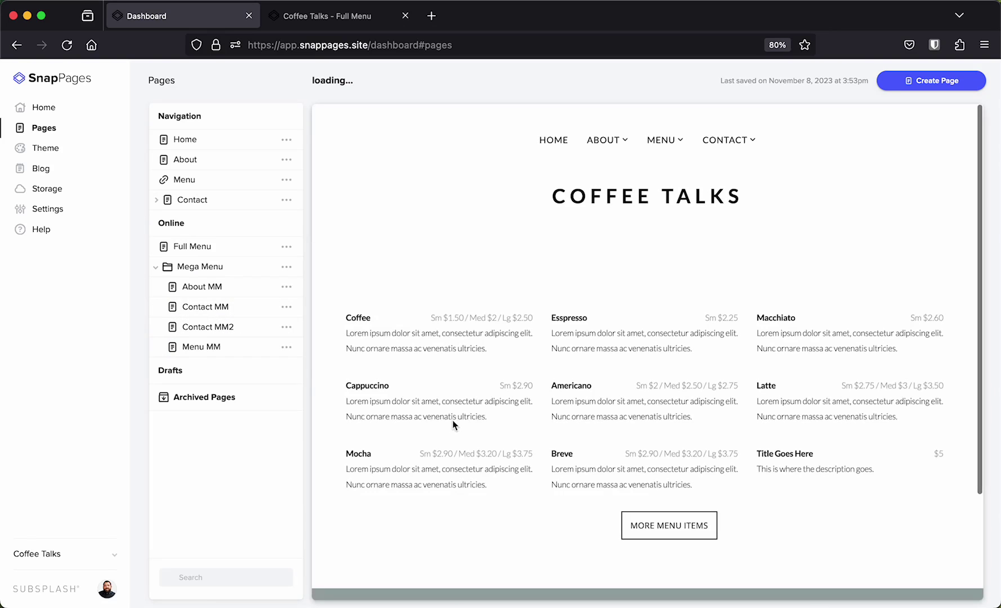
pyautogui.scroll(-4, 663, 398)
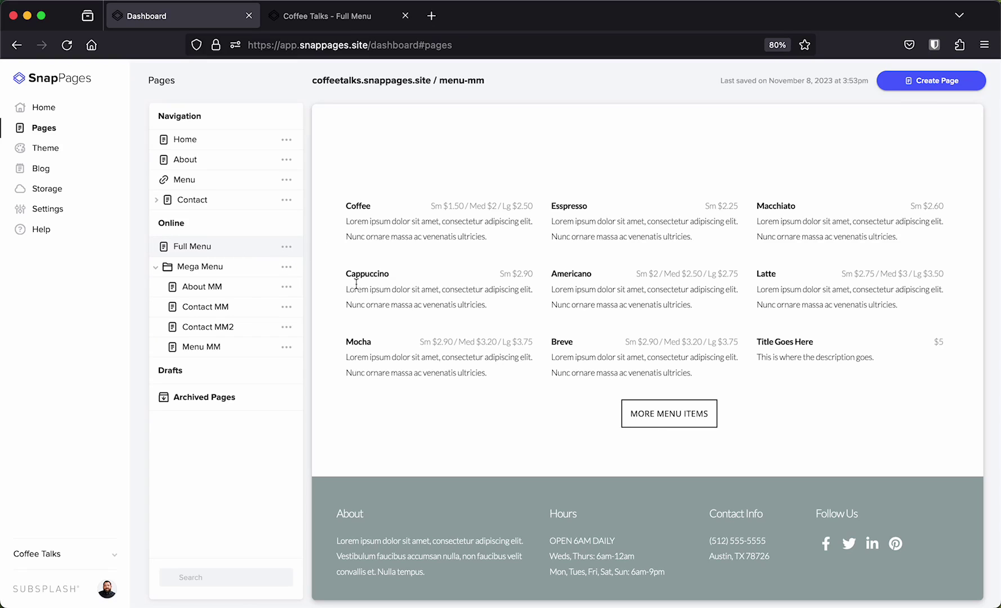
pyautogui.scroll(5, 537, 353)
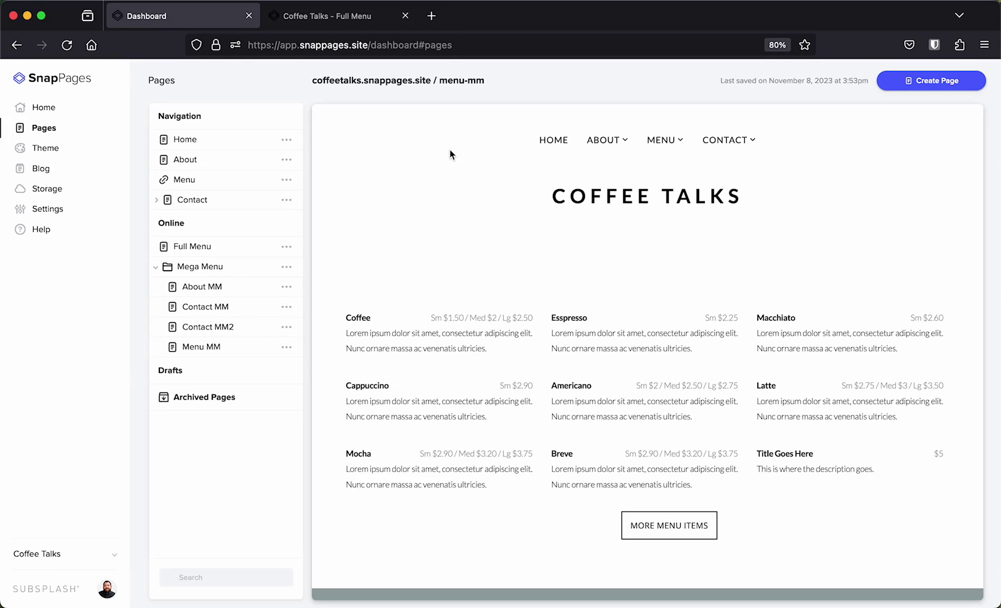
pyautogui.moveTo(654, 157)
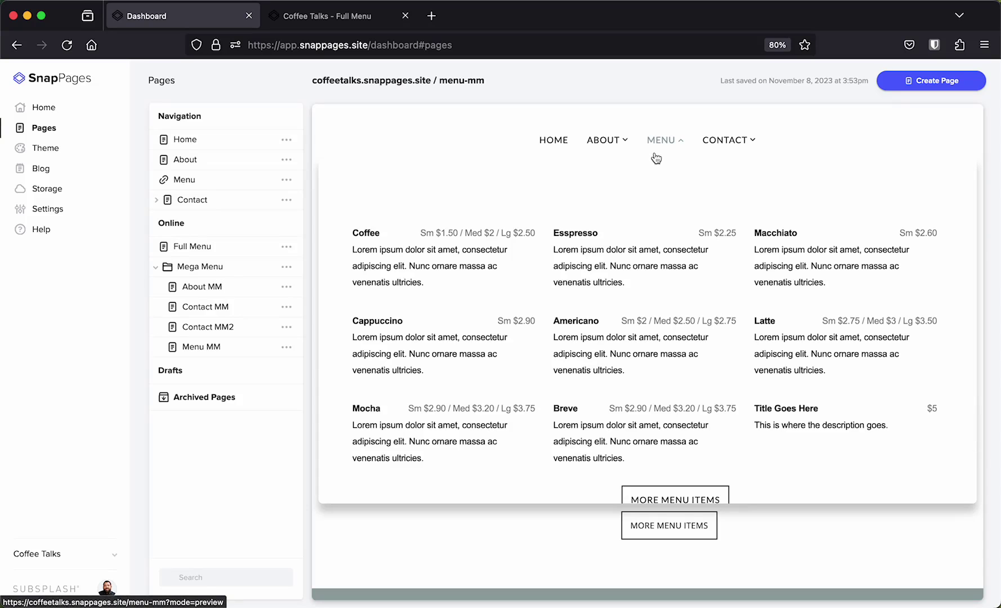
pyautogui.moveTo(622, 150)
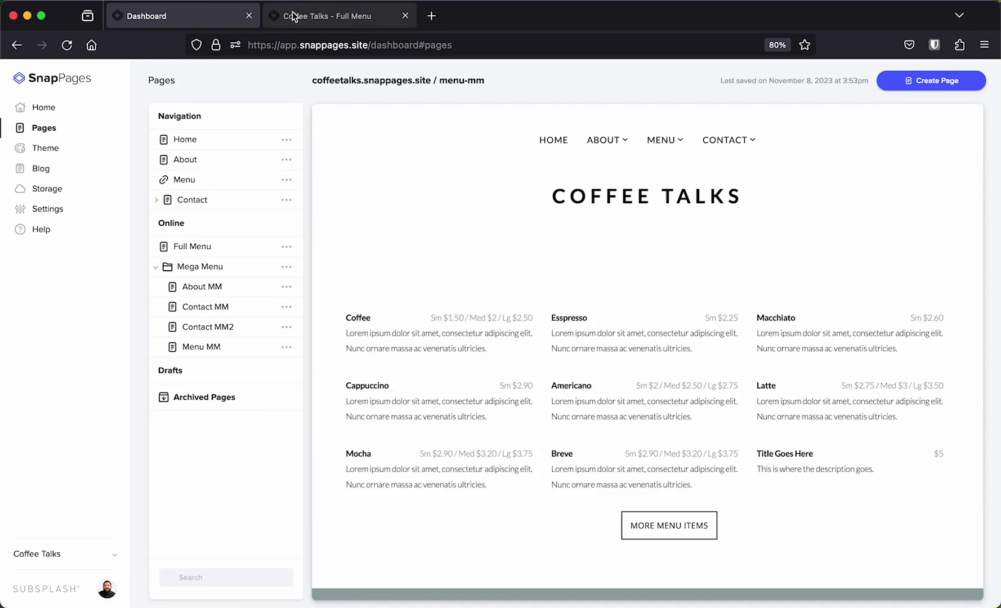
pyautogui.click(294, 16)
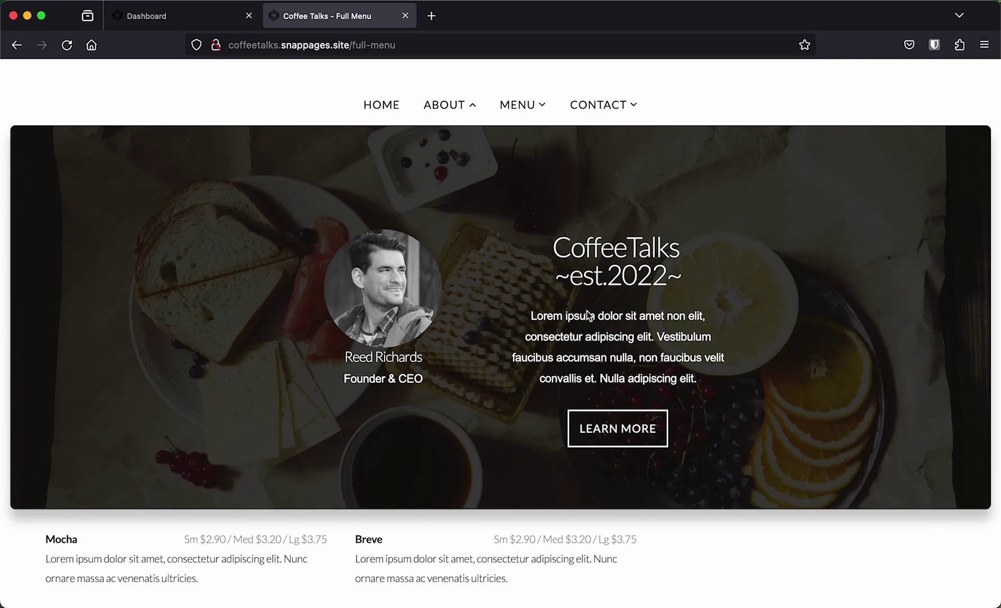
# Open the About page via LEARN MORE in the founder panel, browse it, then return to the dashboard.
pyautogui.click(592, 442)
pyautogui.scroll(-3, 395, 332)
pyautogui.scroll(-4, 454, 394)
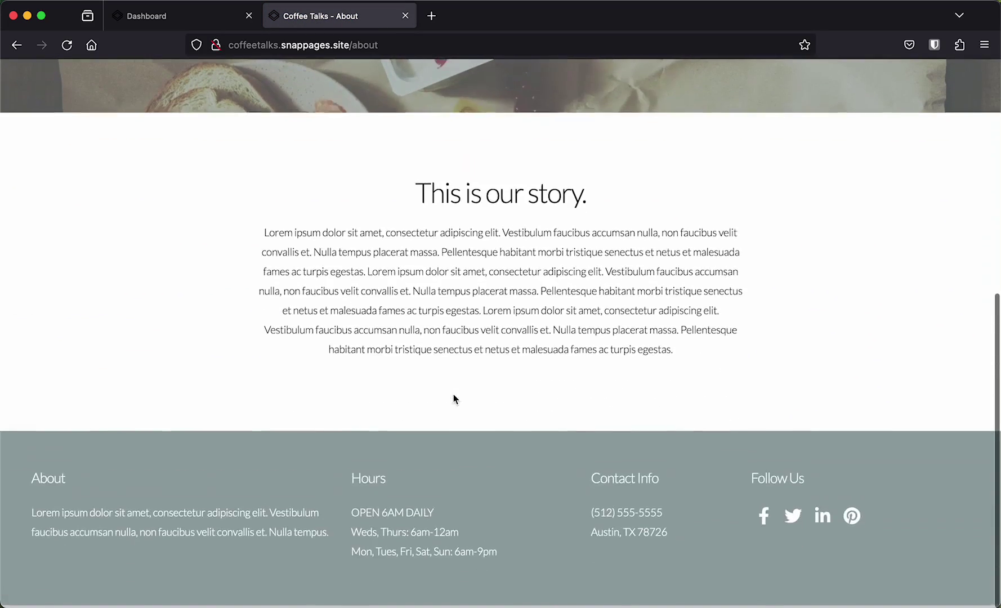
pyautogui.scroll(7, 454, 395)
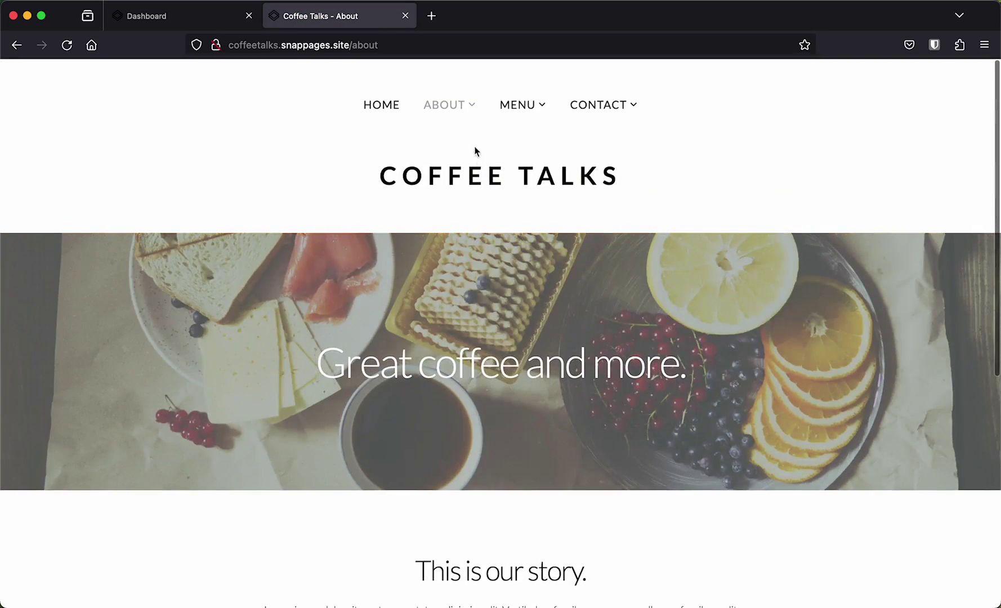
pyautogui.moveTo(471, 105)
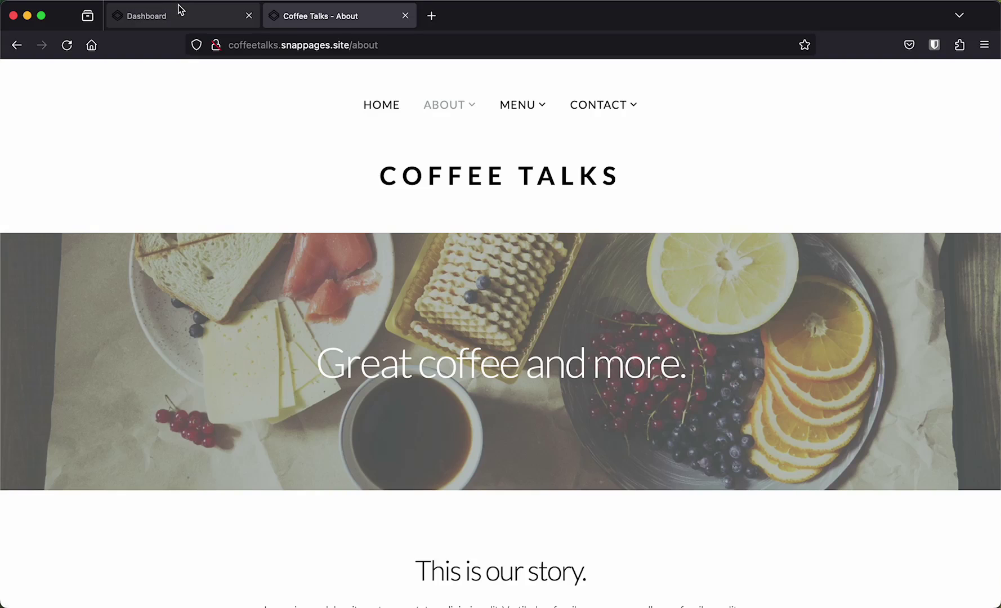
pyautogui.click(179, 6)
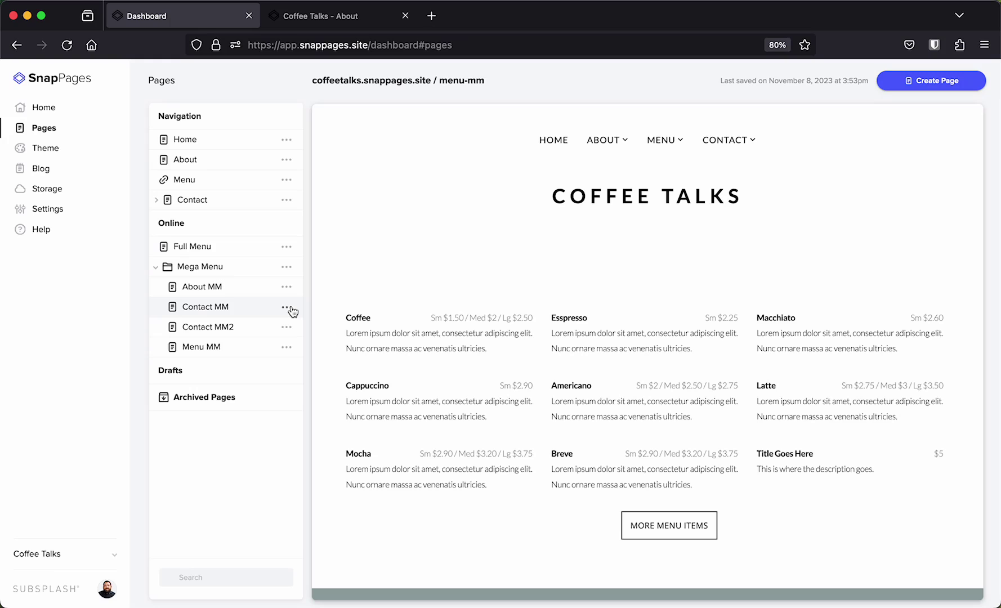
# Select Contact MM2 in the Pages list and open its options menu to edit it.
pyautogui.click(249, 328)
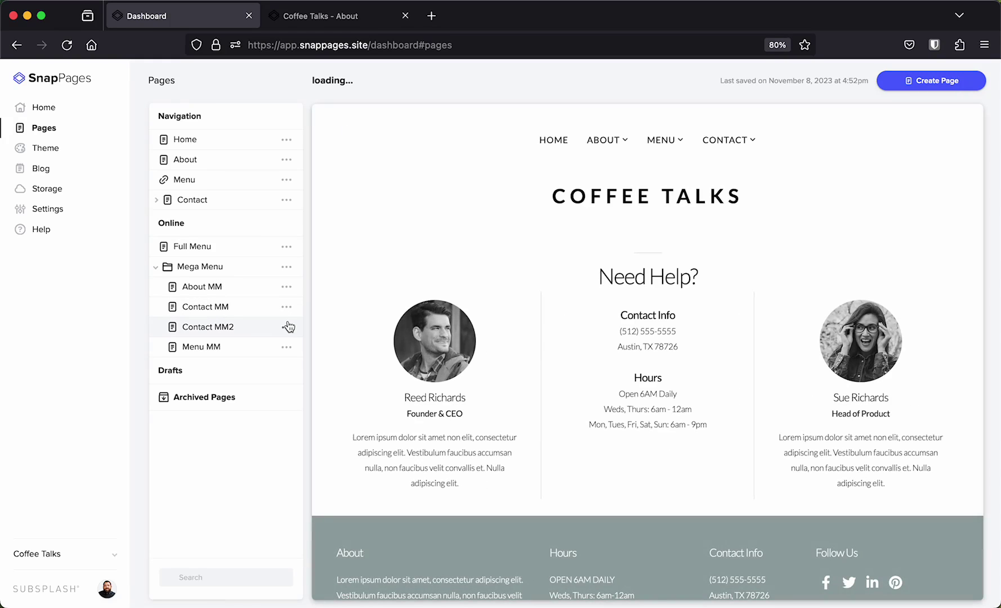
pyautogui.click(287, 327)
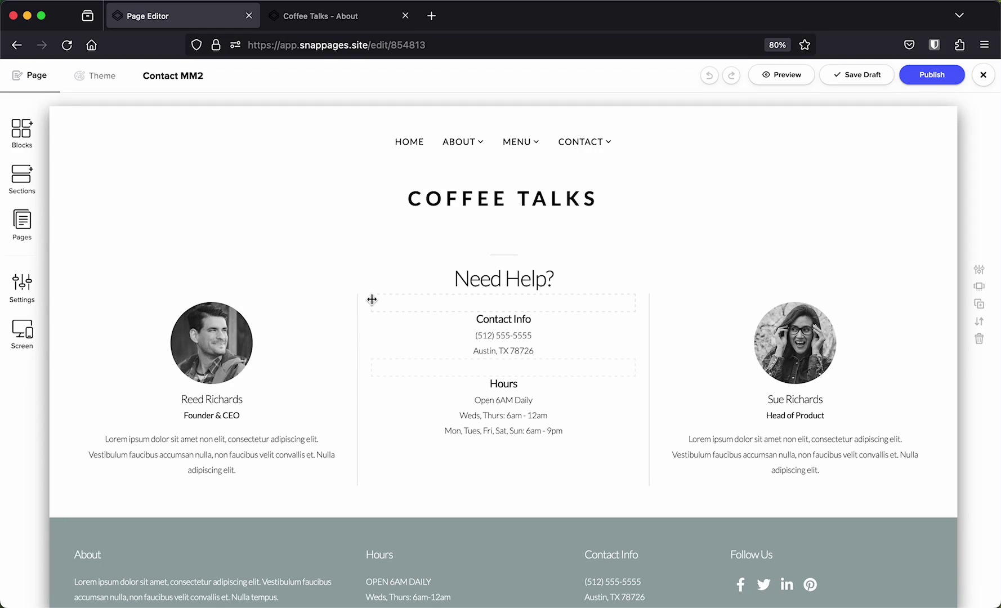
pyautogui.moveTo(372, 298); pyautogui.dragTo(366, 350)
pyautogui.moveTo(333, 360)
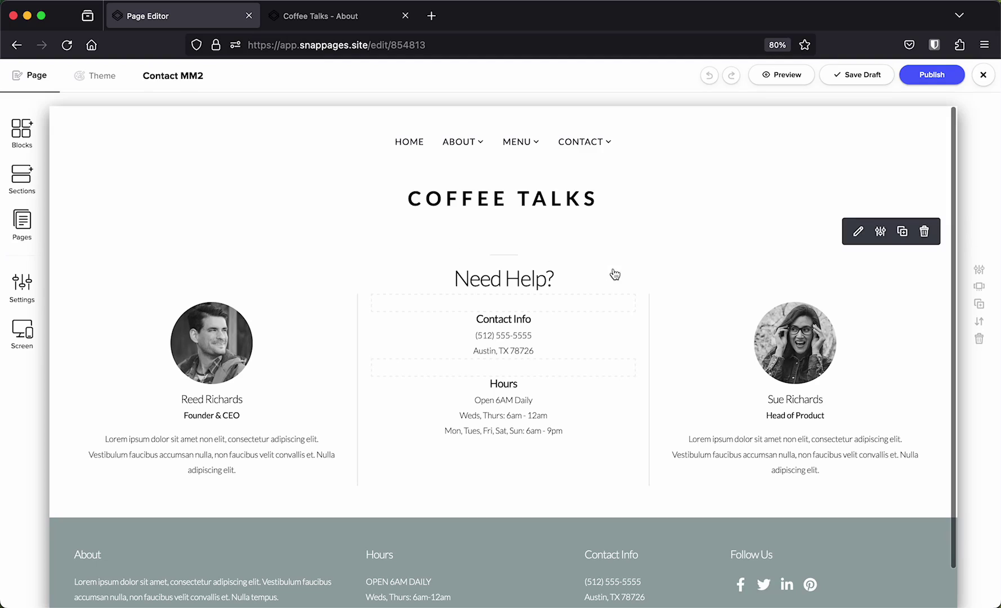
pyautogui.moveTo(505, 259)
pyautogui.moveTo(448, 327)
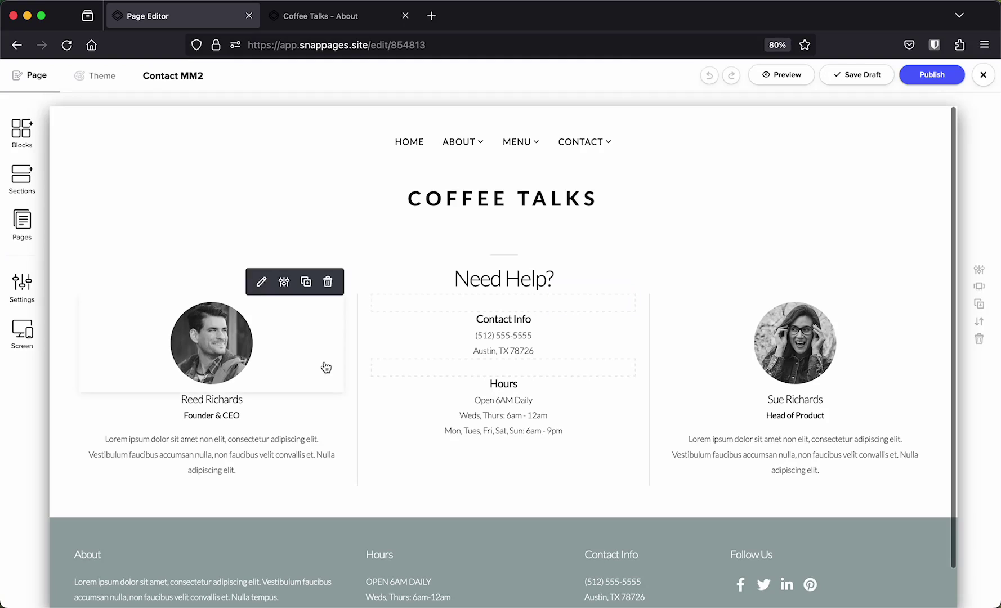
pyautogui.moveTo(379, 371)
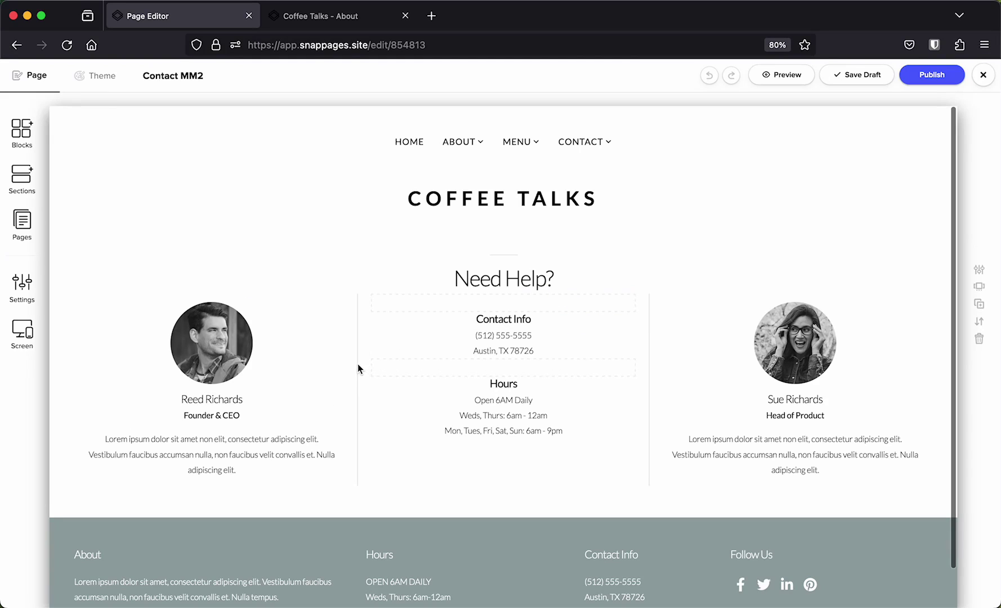
pyautogui.moveTo(286, 337); pyautogui.dragTo(491, 369)
pyautogui.moveTo(836, 385)
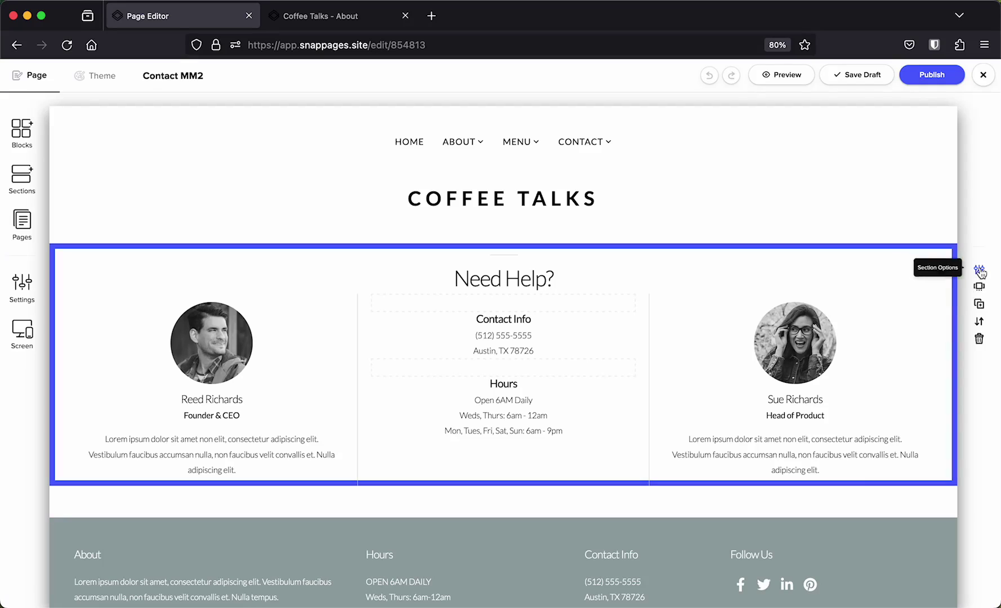
pyautogui.click(980, 272)
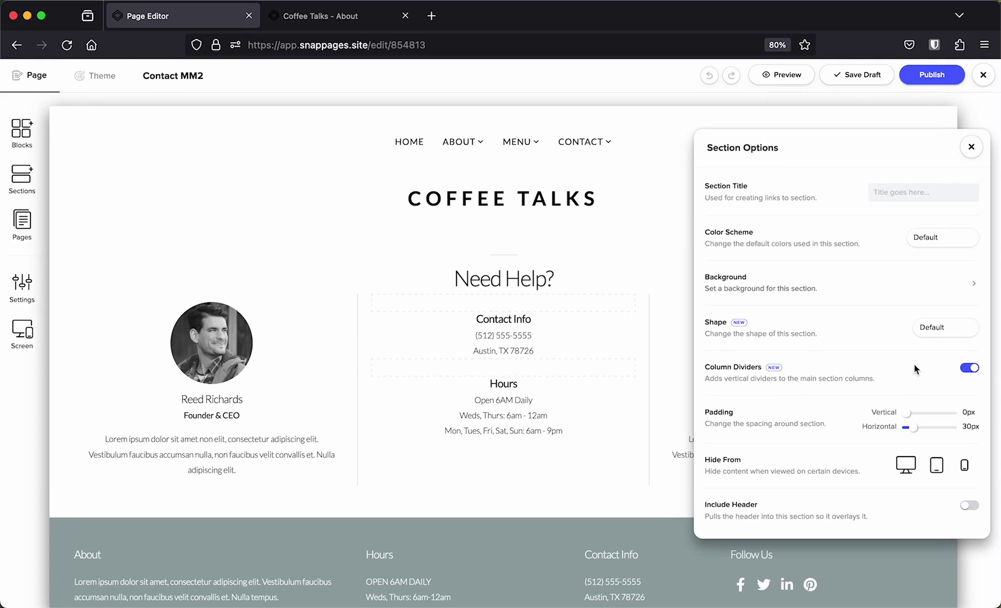
pyautogui.click(970, 370)
pyautogui.click(970, 370)
pyautogui.click(970, 370)
pyautogui.click(970, 370)
pyautogui.click(973, 146)
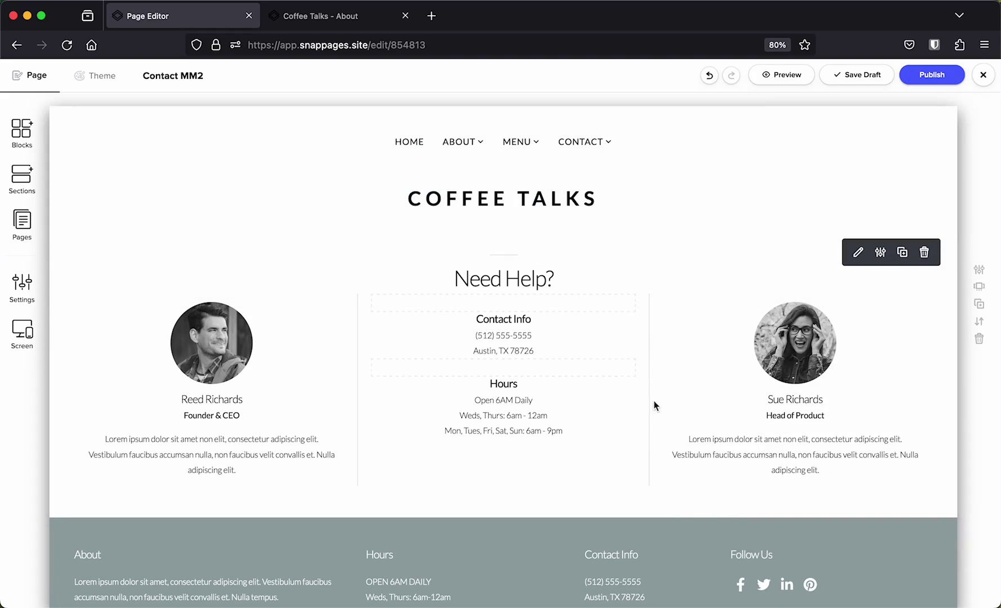
pyautogui.scroll(-2, 630, 380)
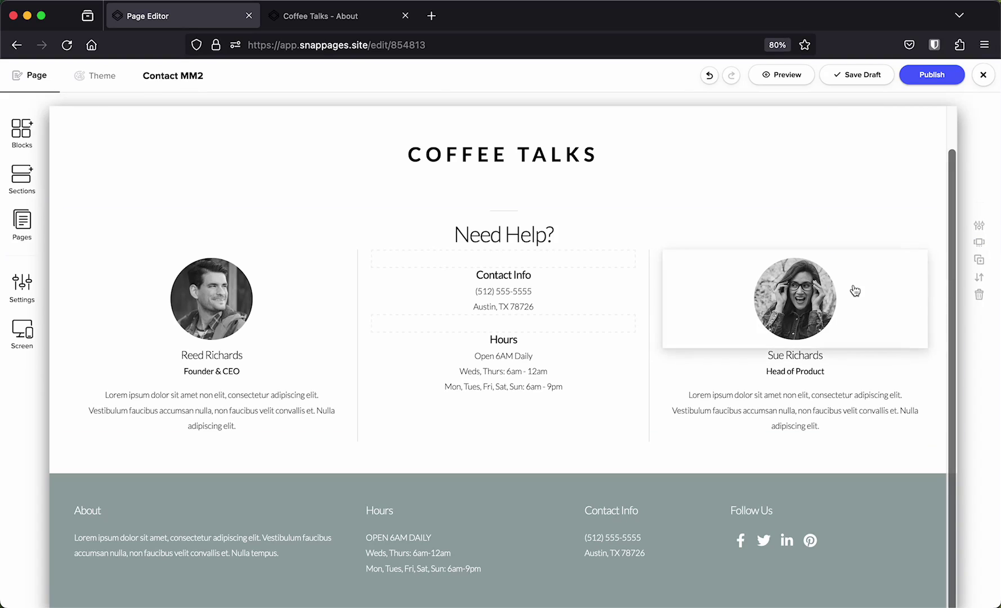
pyautogui.click(476, 240)
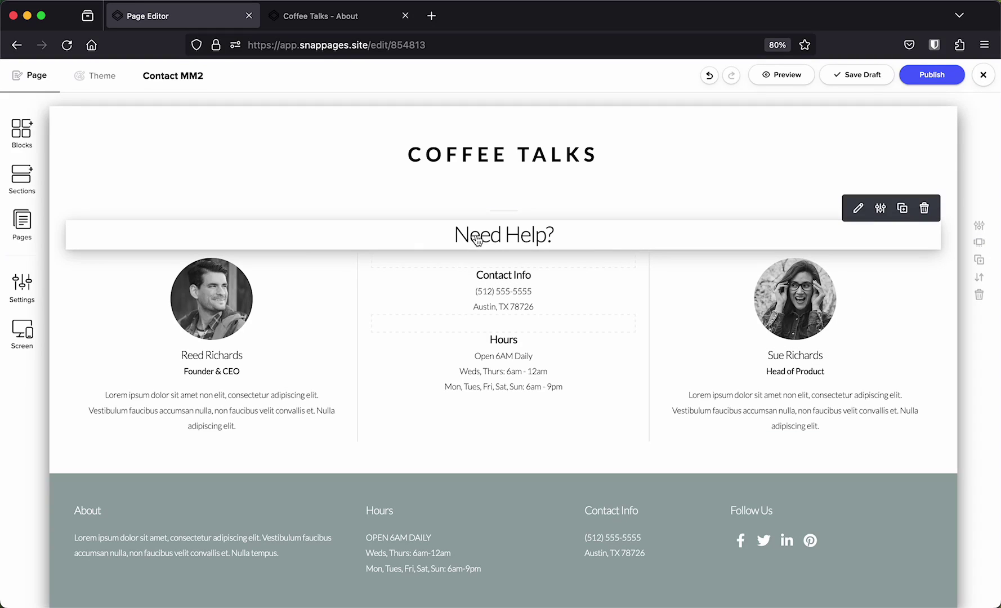